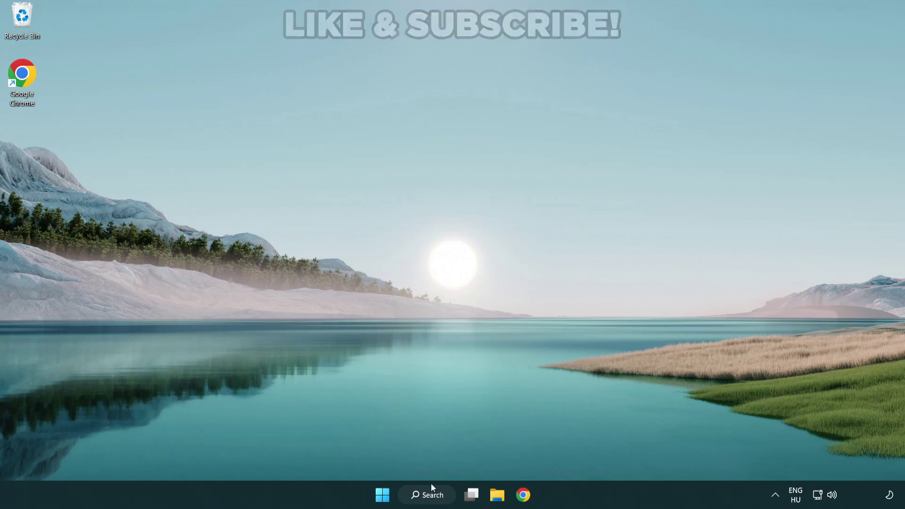
Bring up Windows Search from the taskbar to look up Device Manager.
left_click(431, 495)
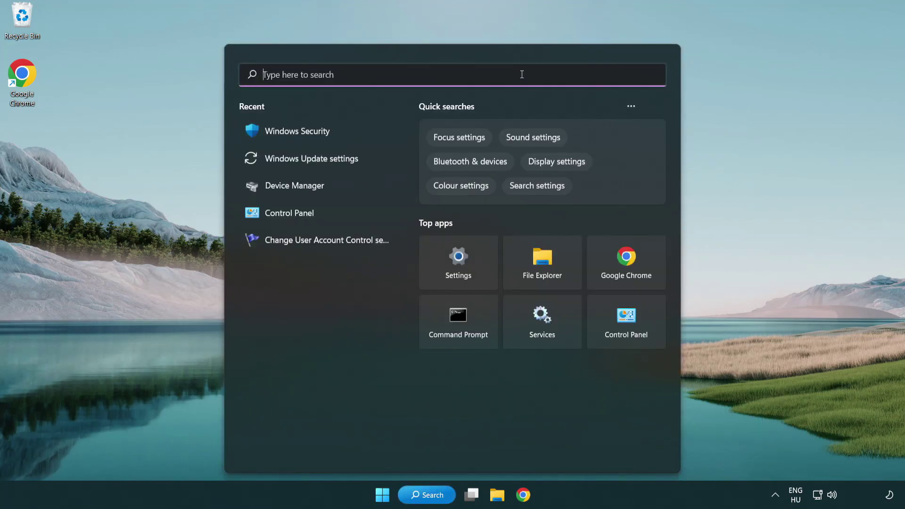
type("device m")
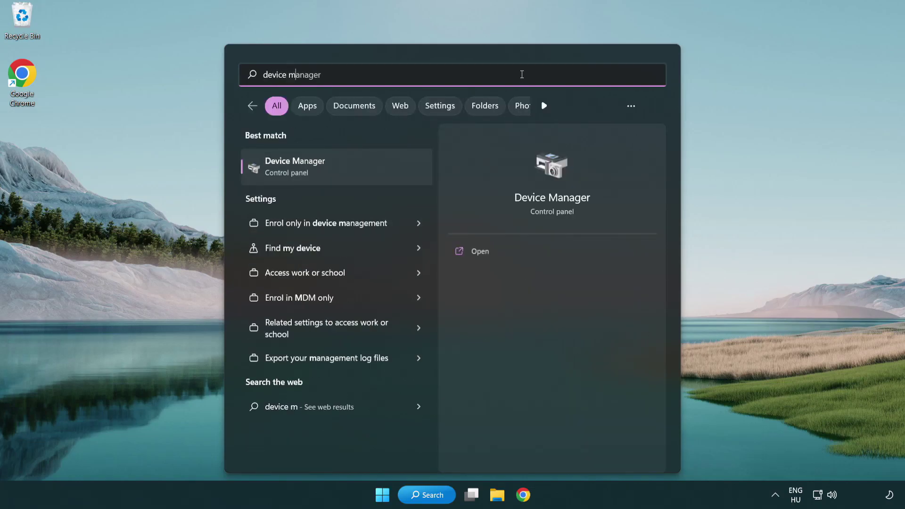
type("anager")
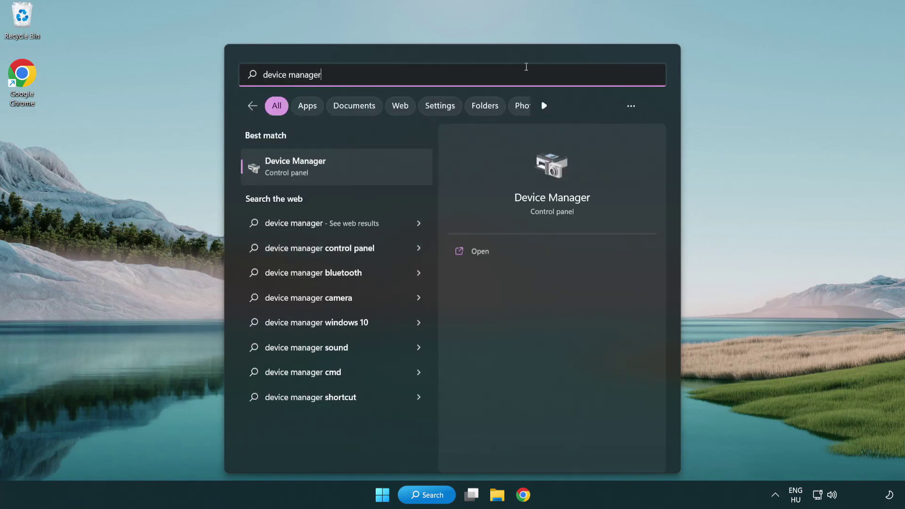
Launch Device Manager from the search results and position its window on screen.
left_click(362, 170)
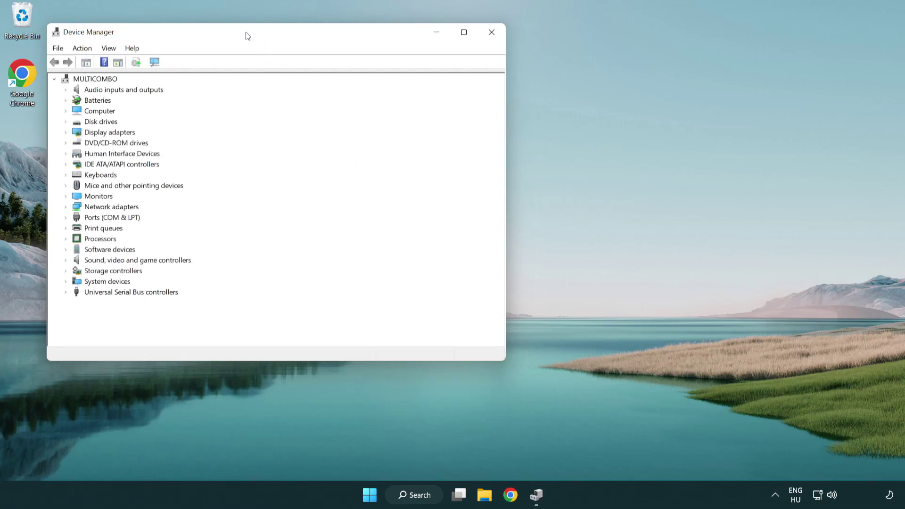
left_click_drag(253, 36, 397, 89)
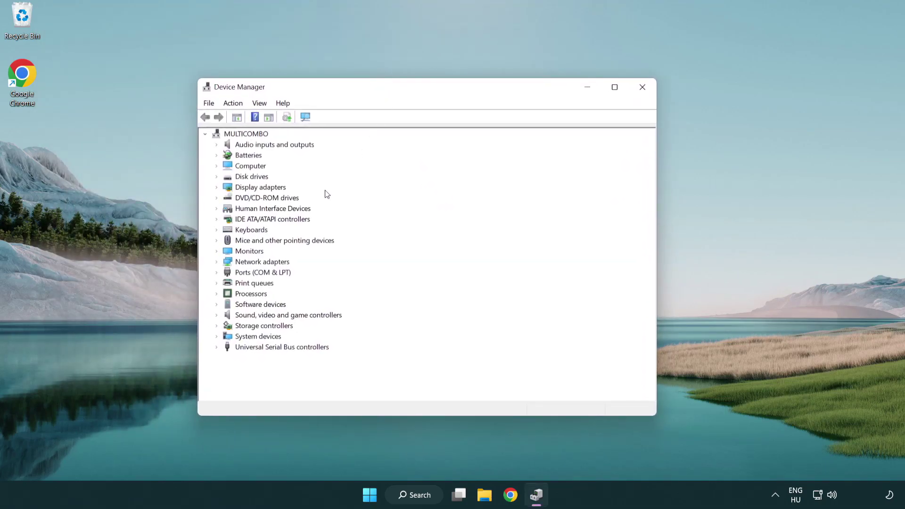
Expand Display adapters and bring up the context menu for the VMware SVGA 3D adapter.
left_click(250, 188)
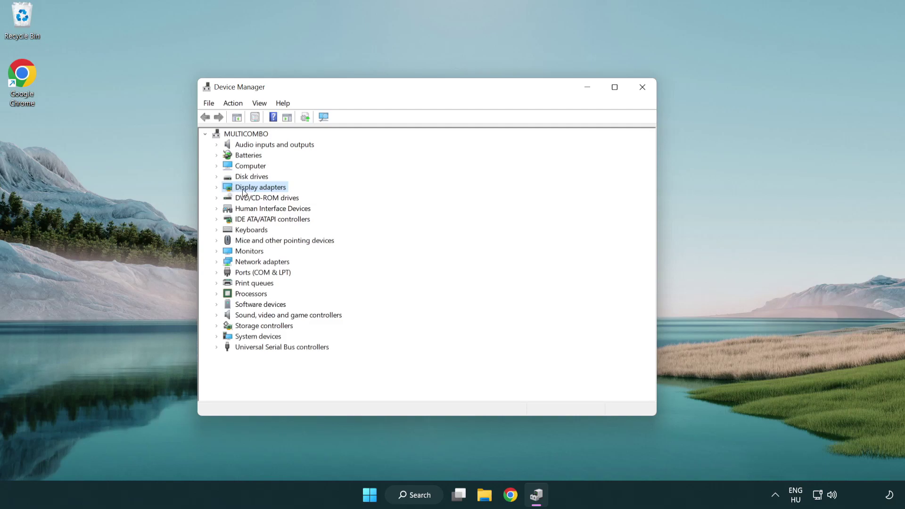
left_click(217, 187)
left_click(255, 200)
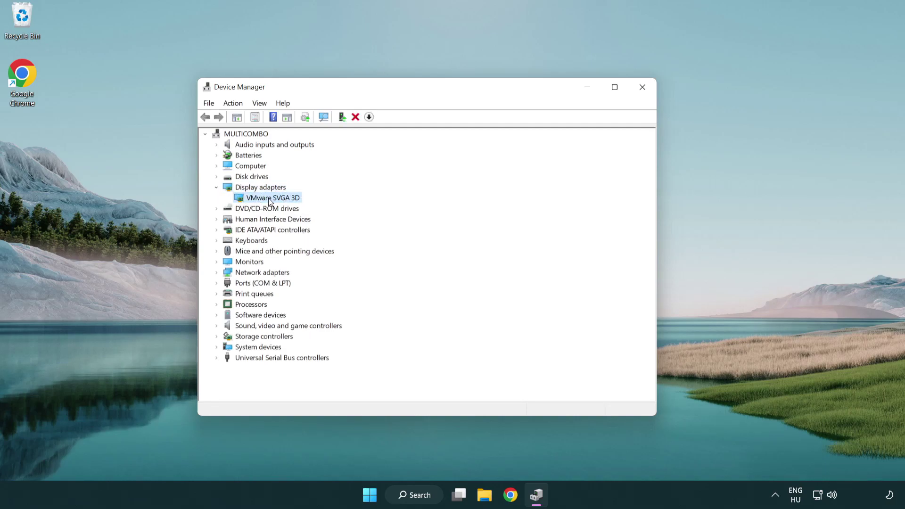
right_click(267, 198)
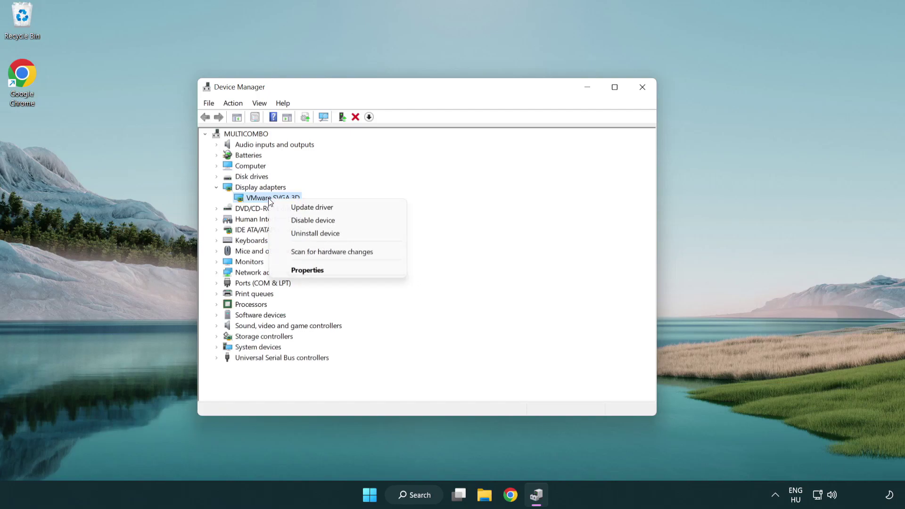
Search automatically for a newer VMware SVGA 3D driver, accept that the best is installed, and close Device Manager.
left_click(355, 206)
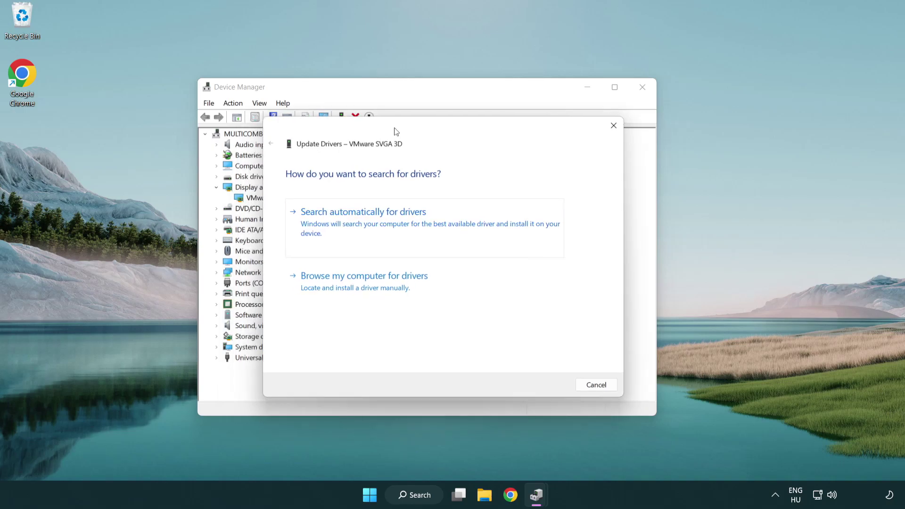
left_click_drag(374, 140, 392, 135)
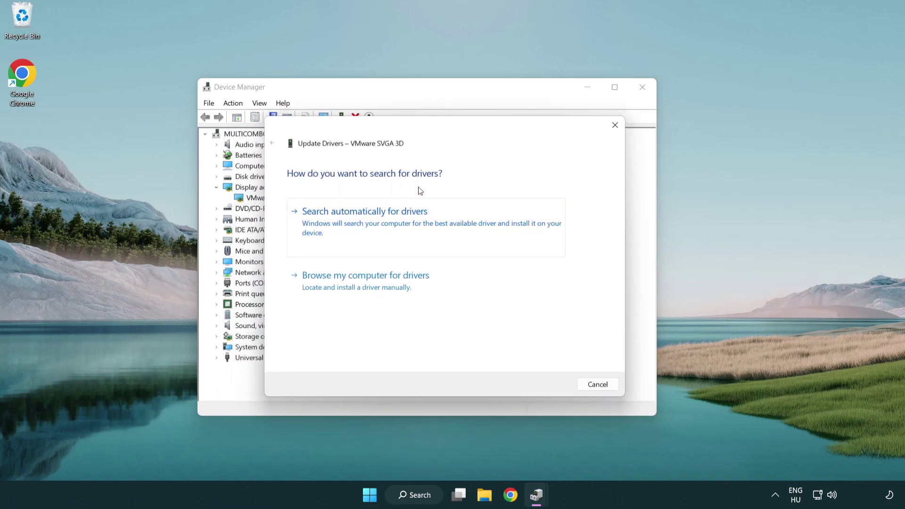
left_click(397, 220)
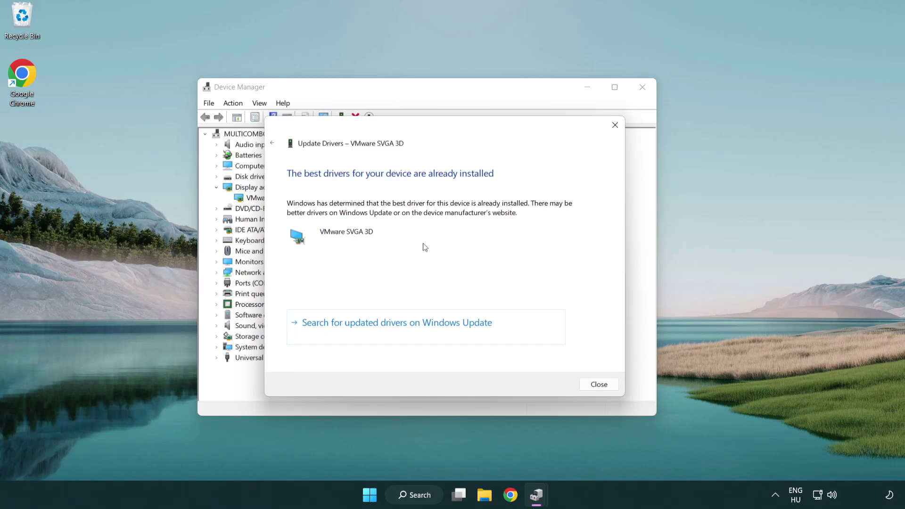
left_click(599, 383)
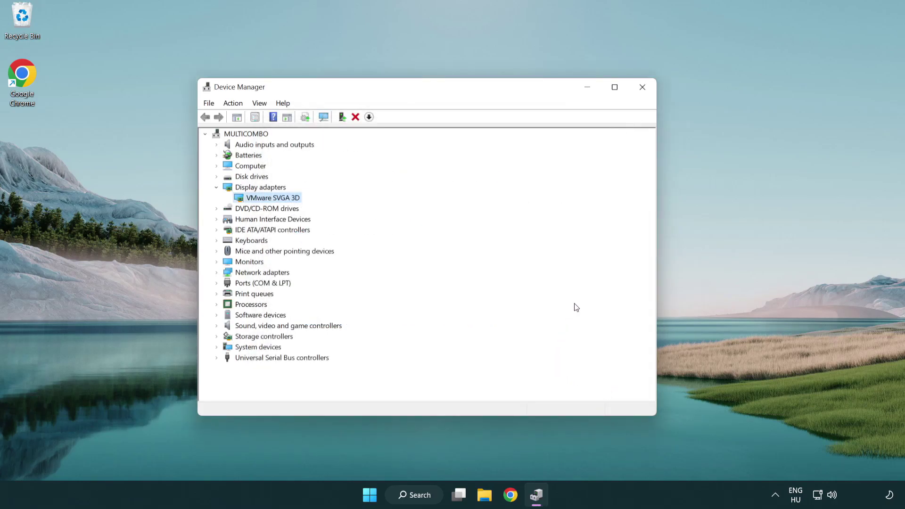
left_click(643, 88)
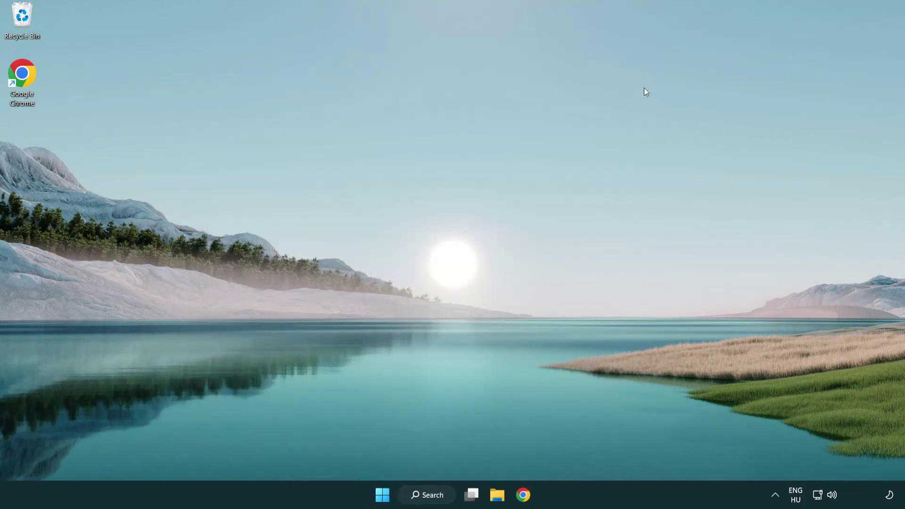
Find 'update' in Windows Search and launch Windows Update settings.
left_click(428, 495)
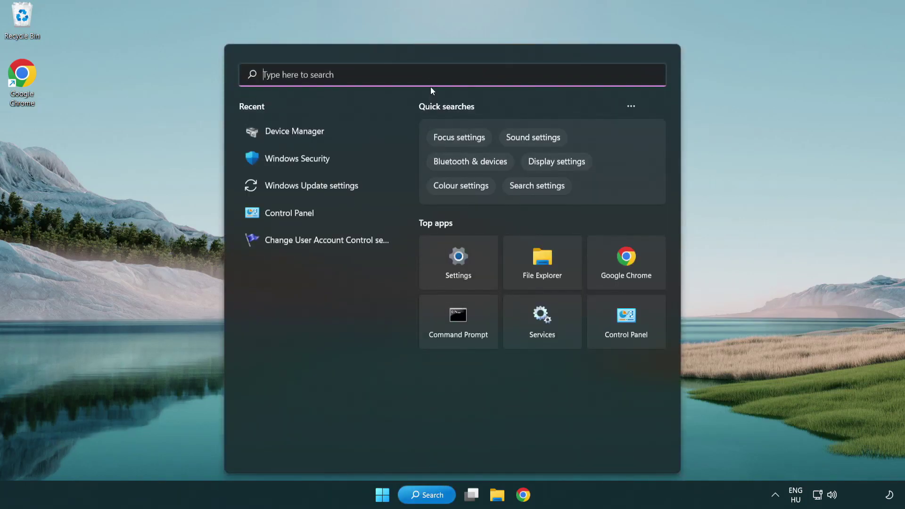
type("update")
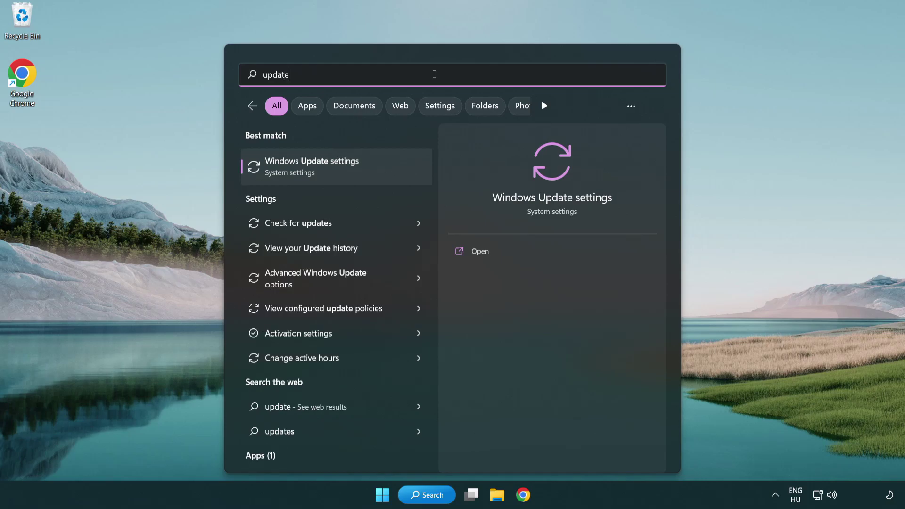
left_click(353, 170)
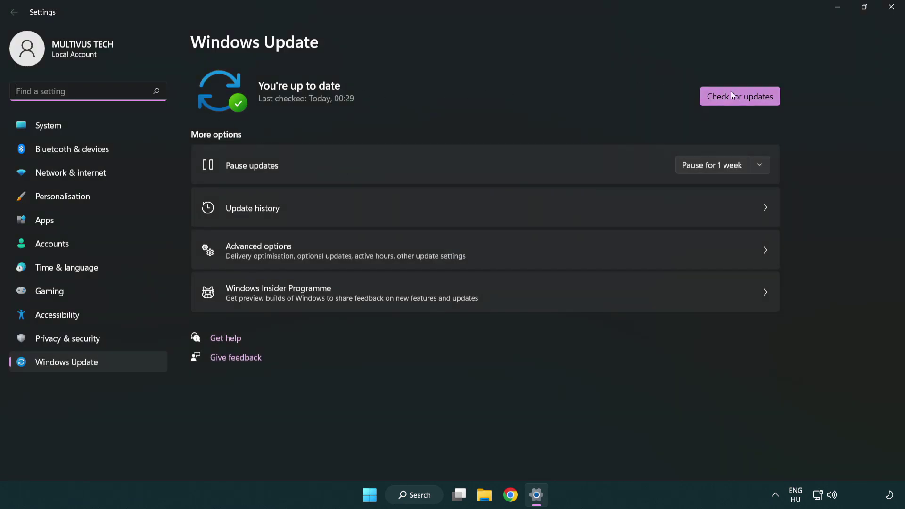
Check for Windows updates, confirm the PC is up to date, and close Settings.
left_click(755, 102)
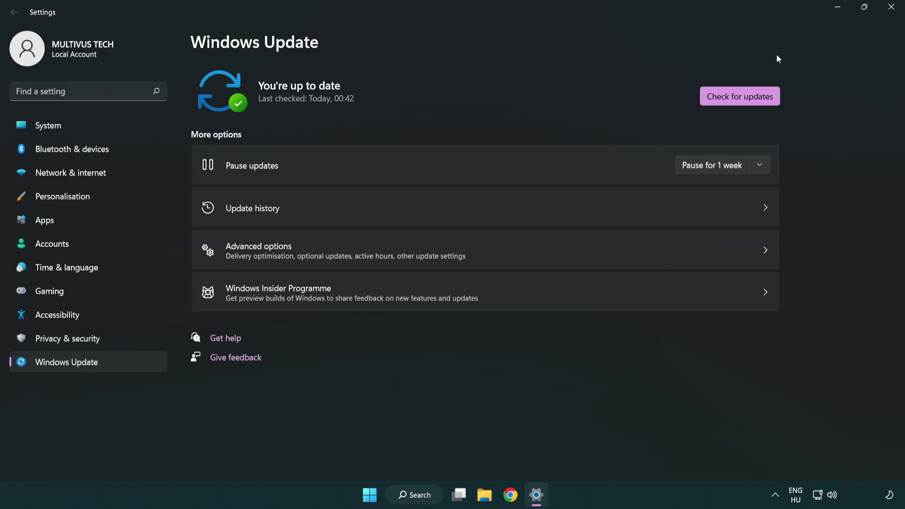
left_click(890, 7)
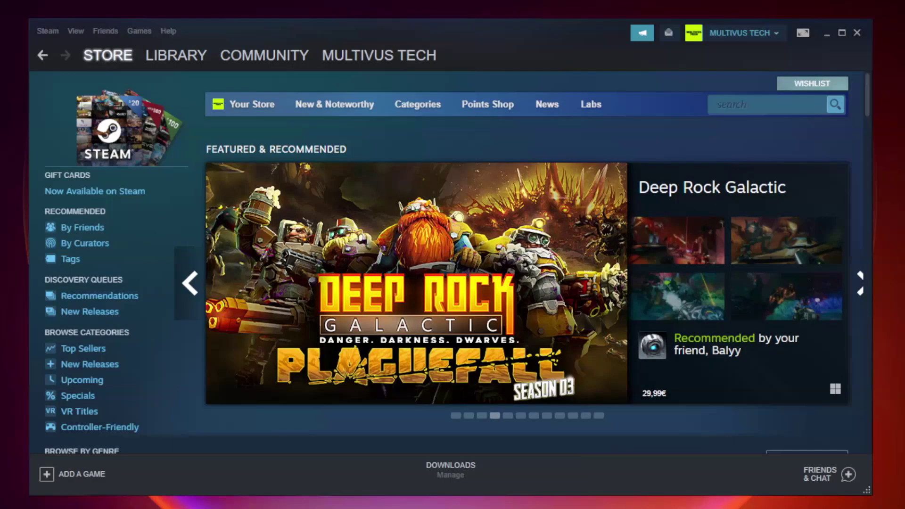
mouse_move(176, 55)
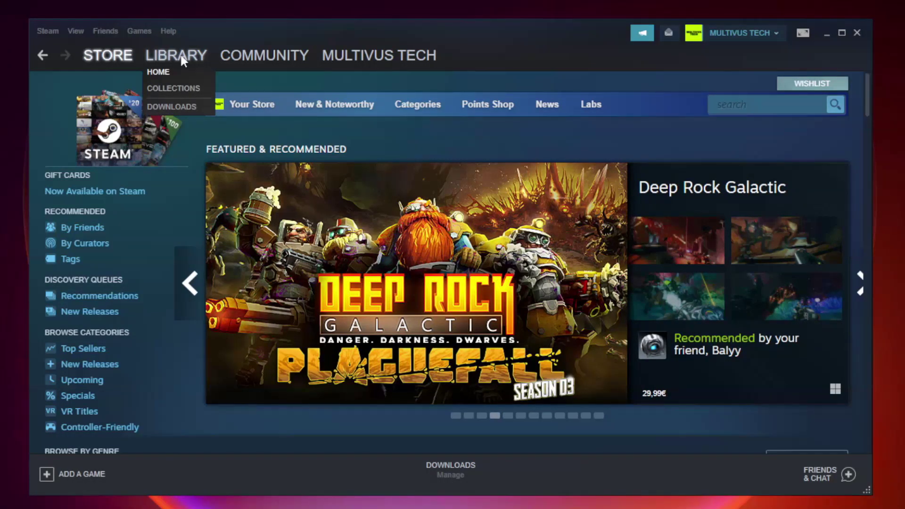
Switch to the Steam Library and bring up the context menu for YOUR NOT WORKING GAME.
left_click(183, 60)
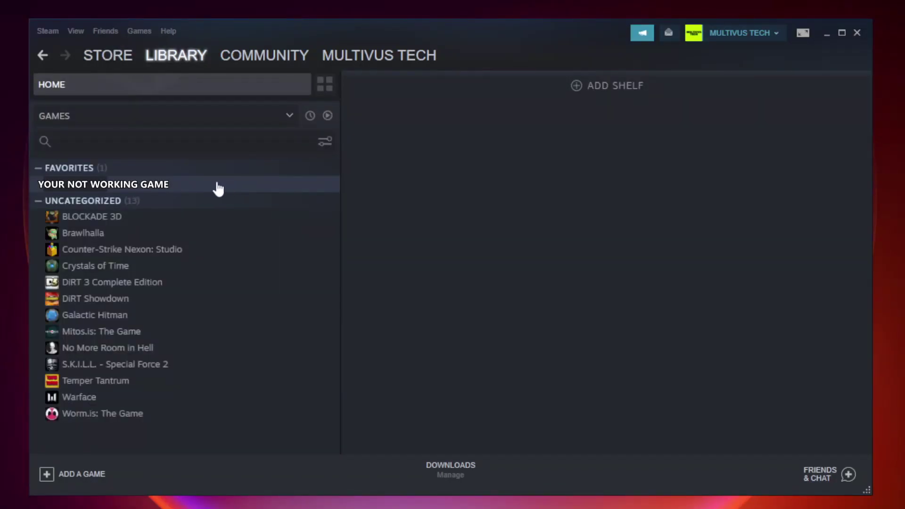
left_click(197, 188)
right_click(197, 188)
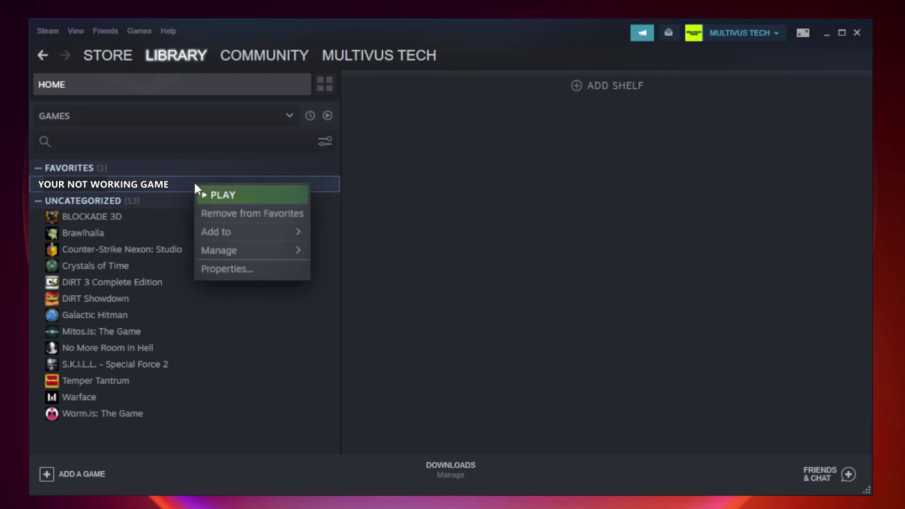
From the game's Properties, verify integrity of game files under Local Files.
left_click(248, 269)
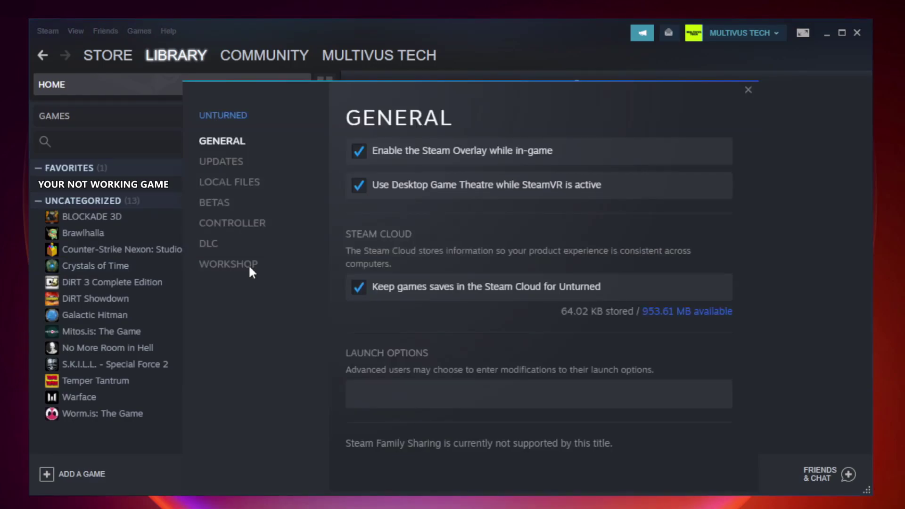
left_click(239, 186)
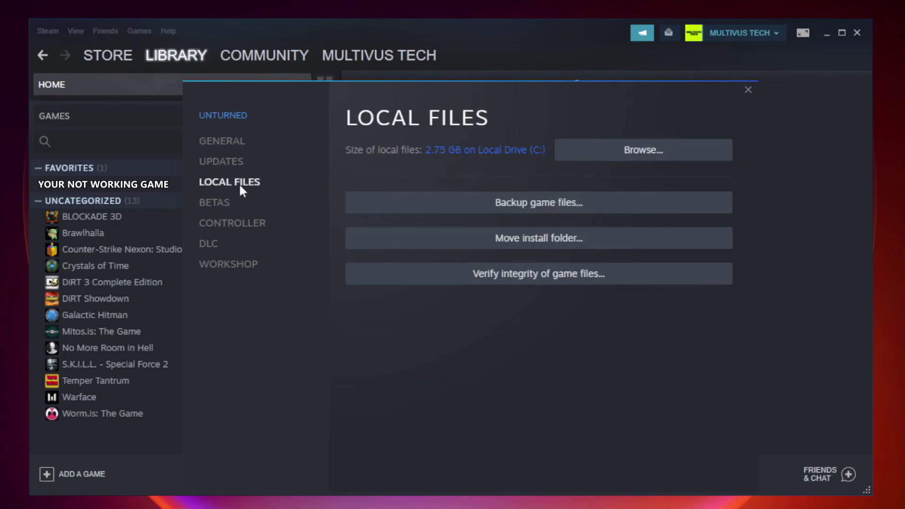
left_click(545, 277)
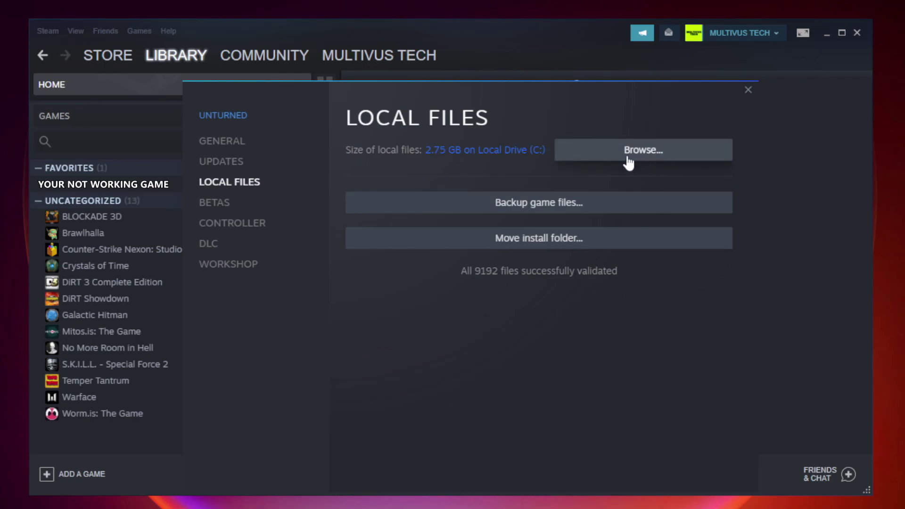
Browse to the game's install folder and bring up Properties for the YOUR NOT WORKING GAME shortcut.
left_click(648, 160)
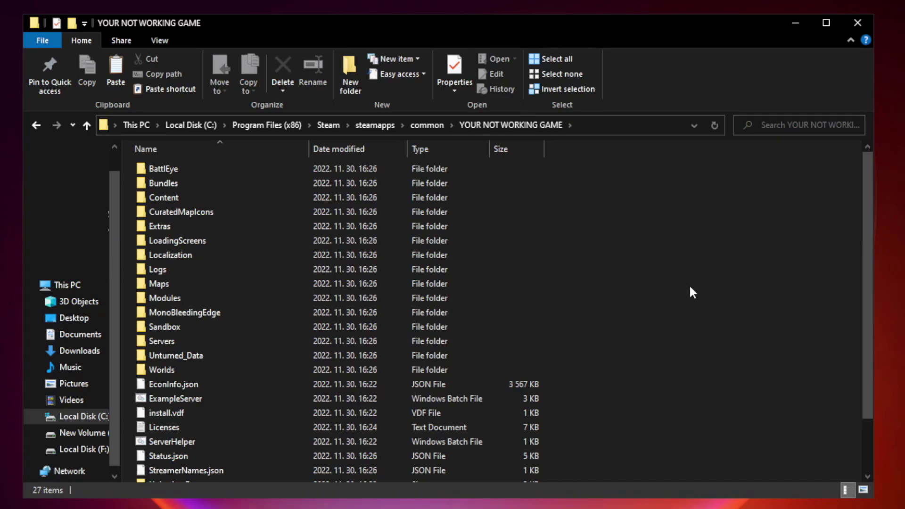
left_click_drag(869, 247, 869, 325)
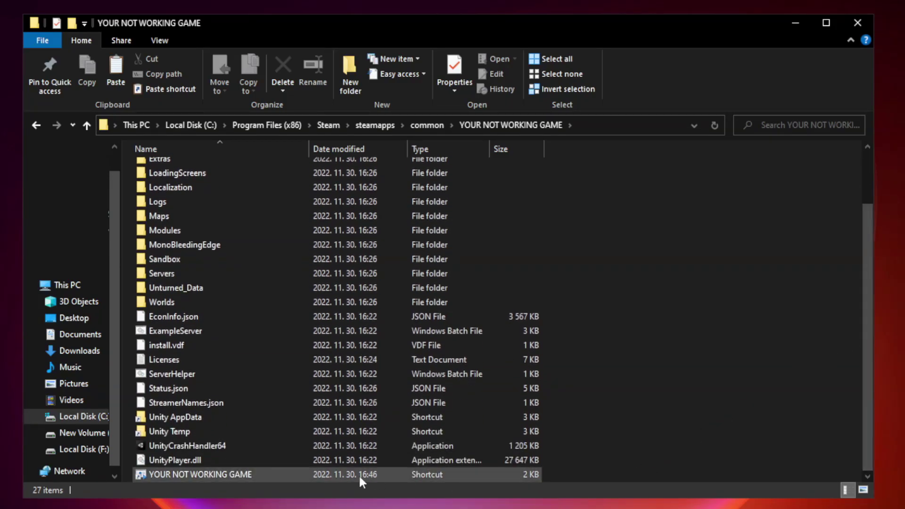
left_click(358, 474)
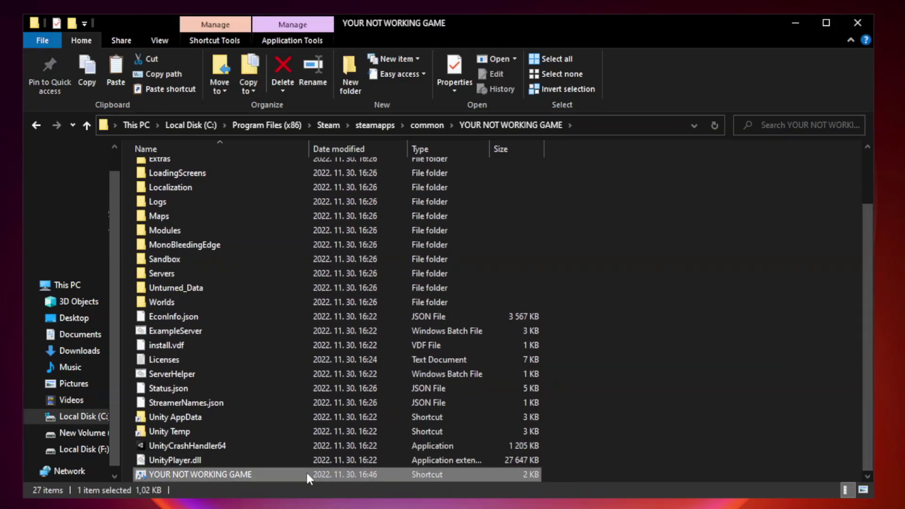
right_click(306, 475)
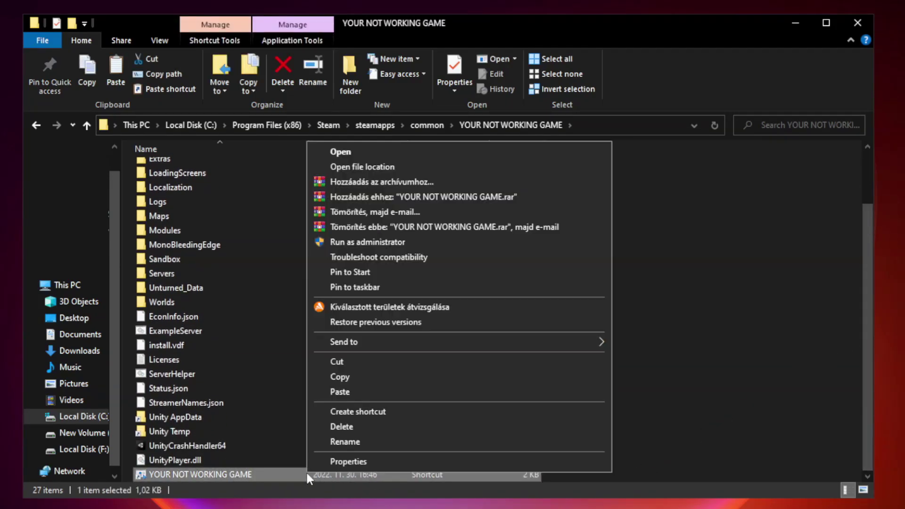
left_click(454, 458)
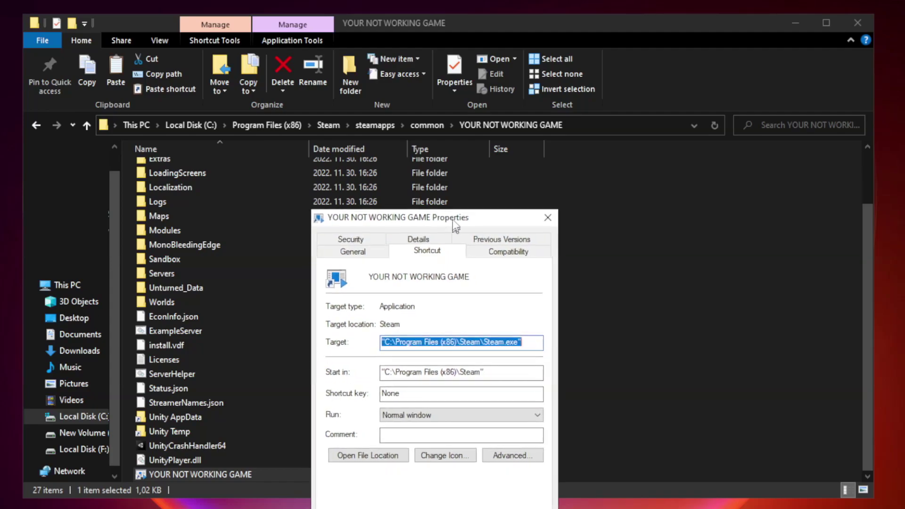
On Compatibility, enable Windows 8 compatibility mode and disable fullscreen optimizations.
left_click_drag(453, 249, 448, 102)
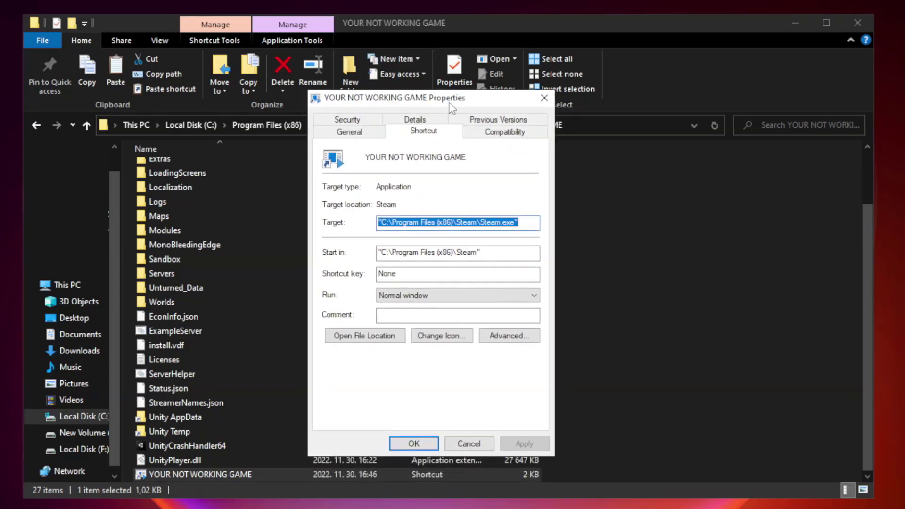
left_click(501, 134)
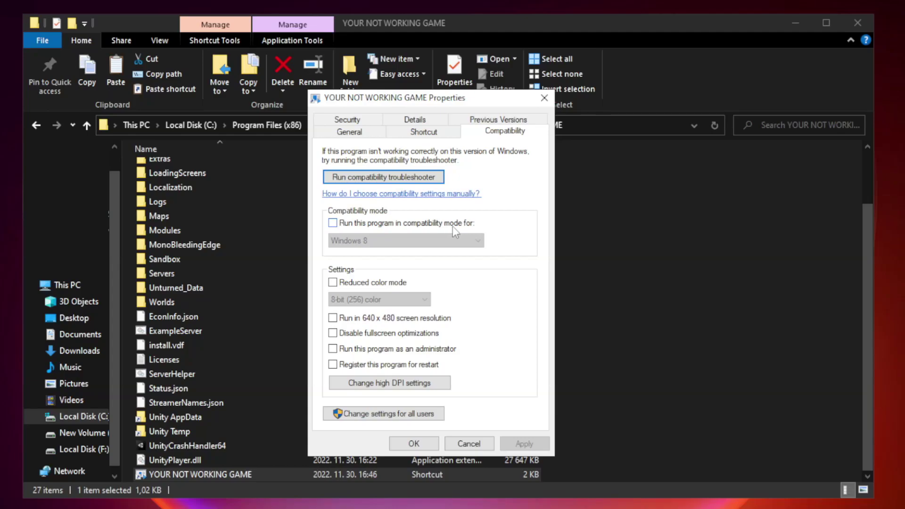
left_click(359, 225)
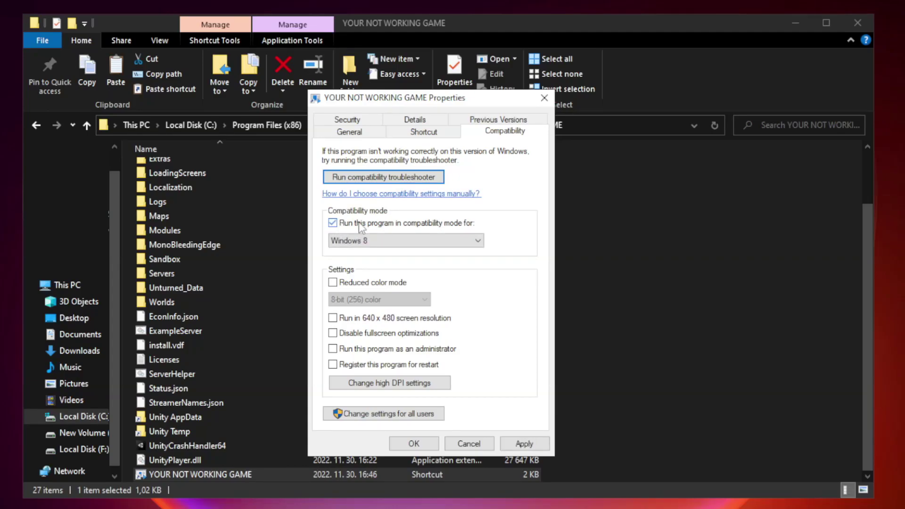
left_click(407, 240)
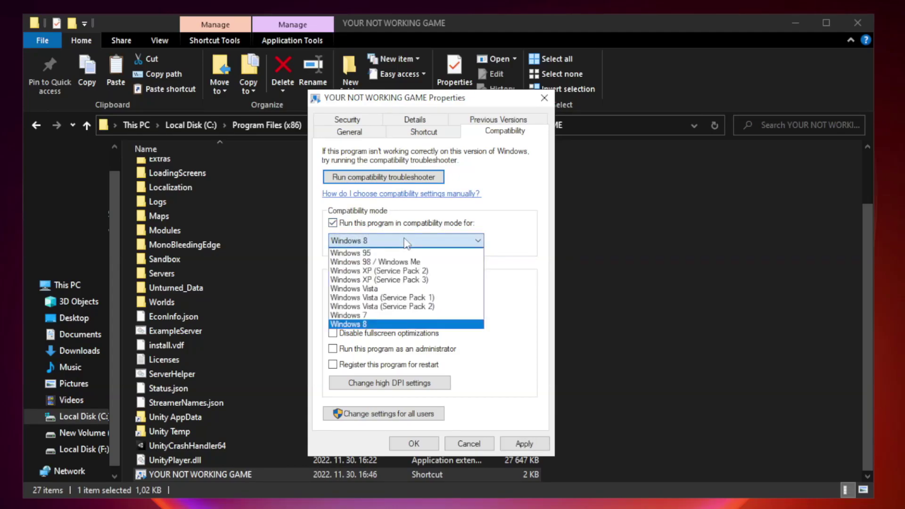
left_click(384, 325)
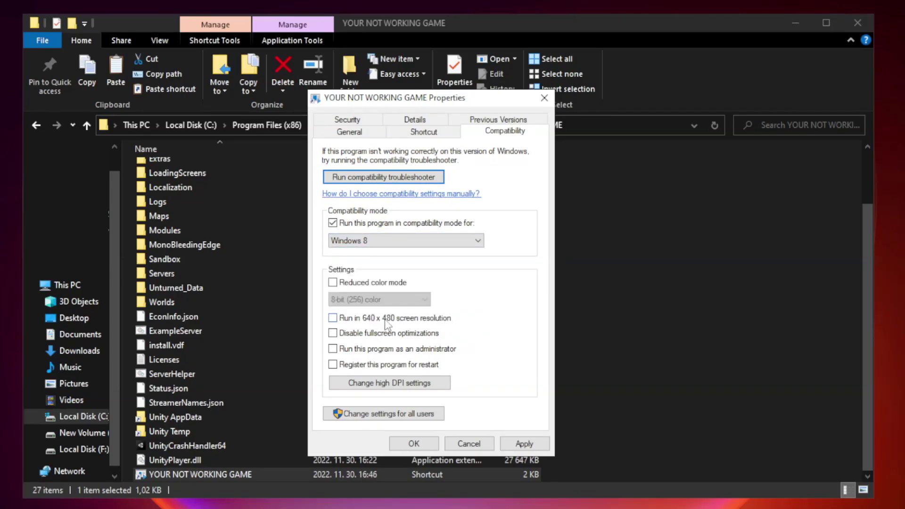
left_click(354, 338)
Apply the compatibility changes and confirm with OK.
left_click(524, 443)
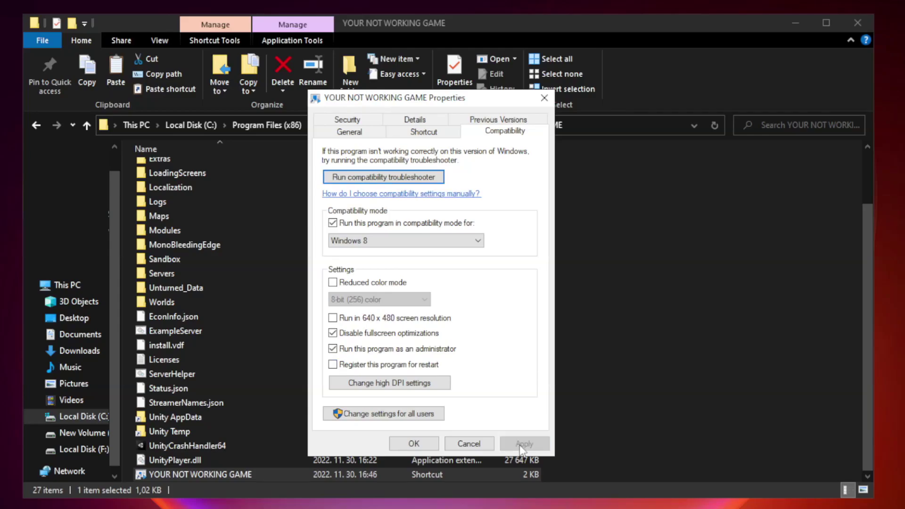
left_click(414, 444)
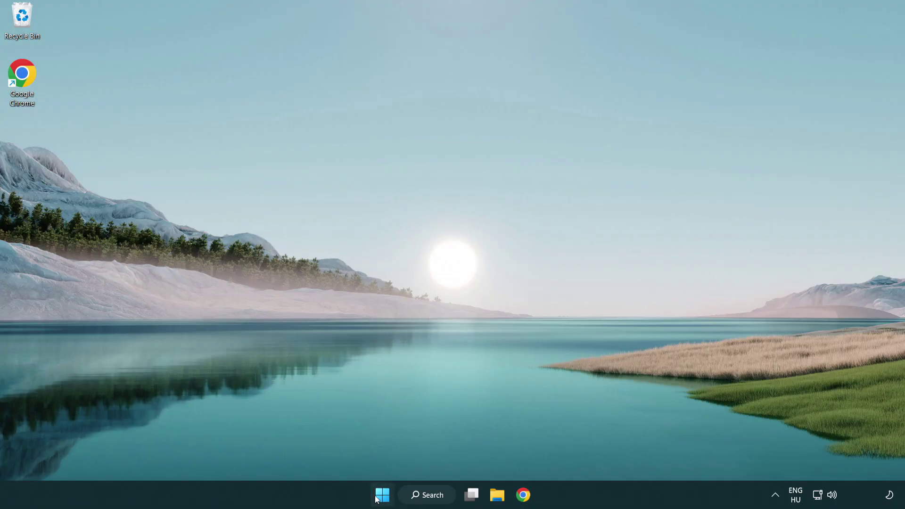
Launch Task Manager from the Start button's quick link menu.
right_click(381, 495)
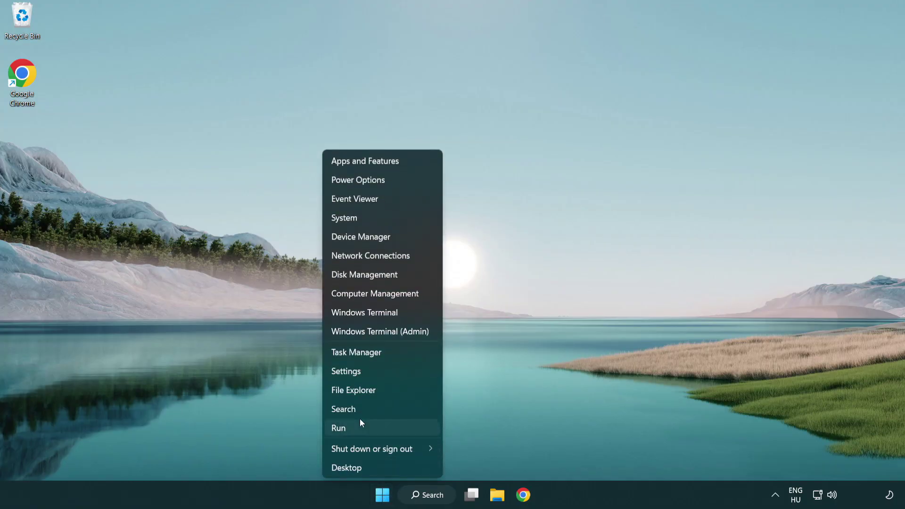
left_click(400, 357)
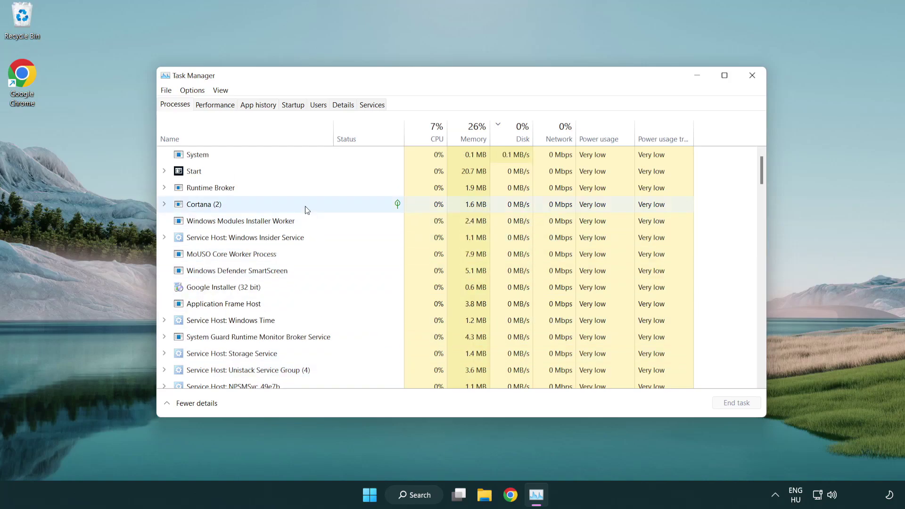
In the Startup tab, disable Terminal and Phone Link from launching at startup.
left_click(293, 104)
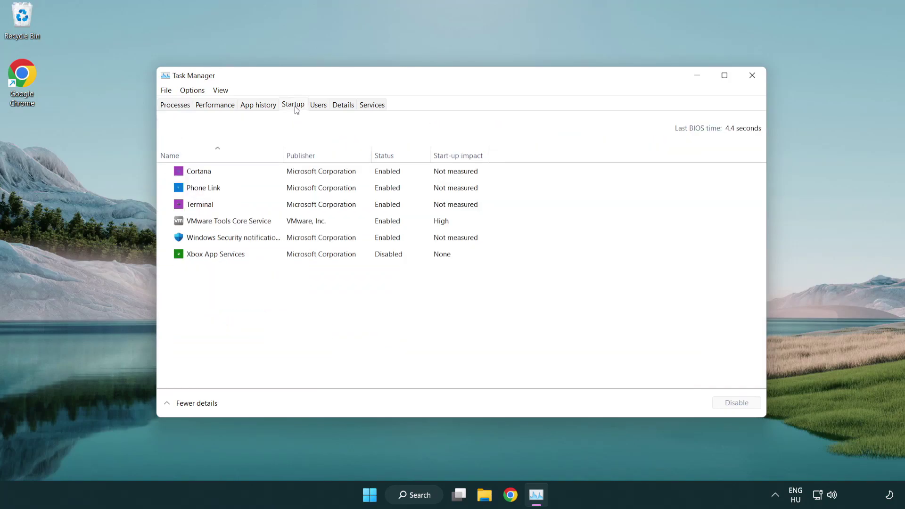
left_click(296, 205)
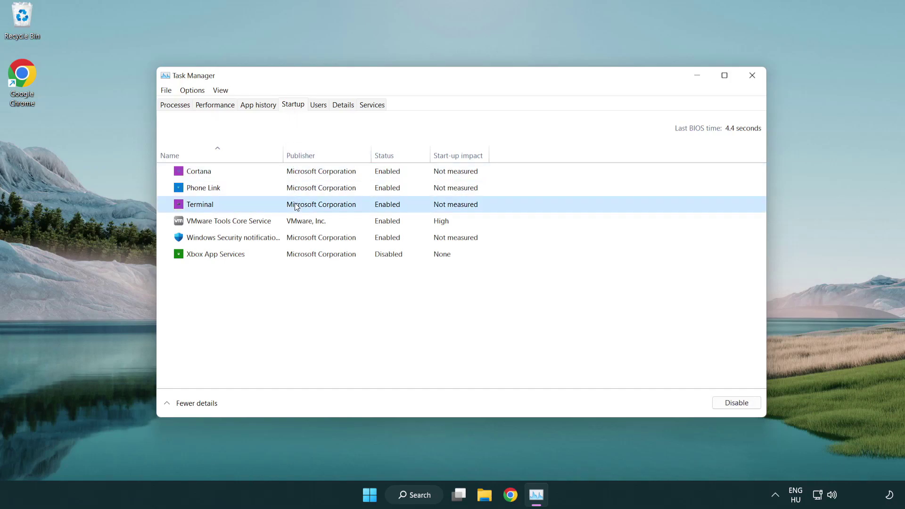
left_click(736, 402)
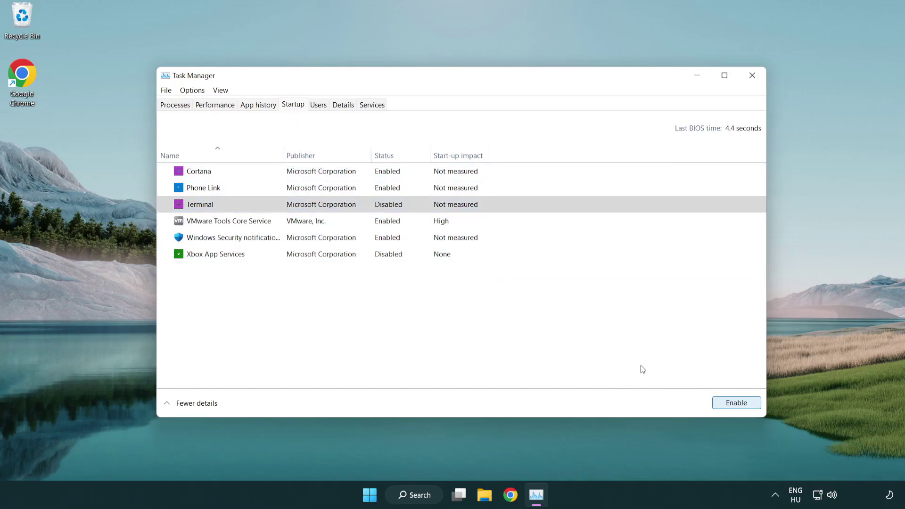
left_click(380, 188)
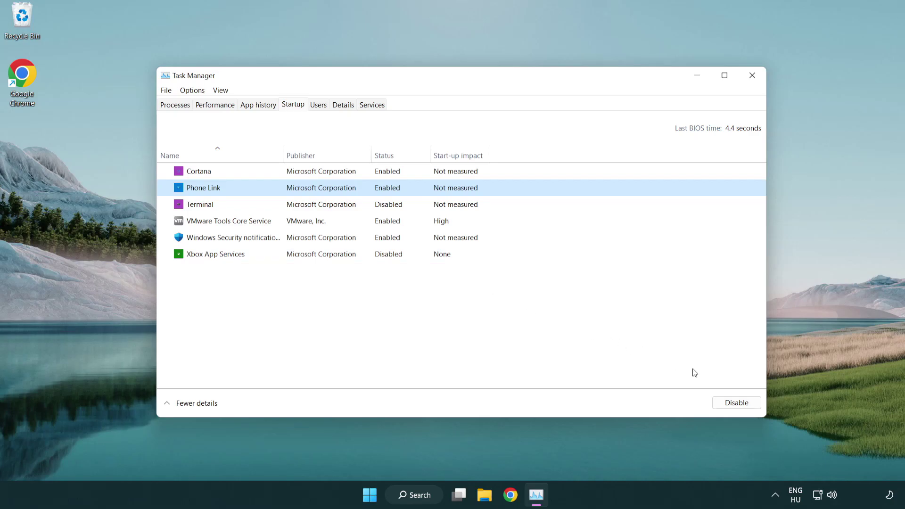
left_click(736, 403)
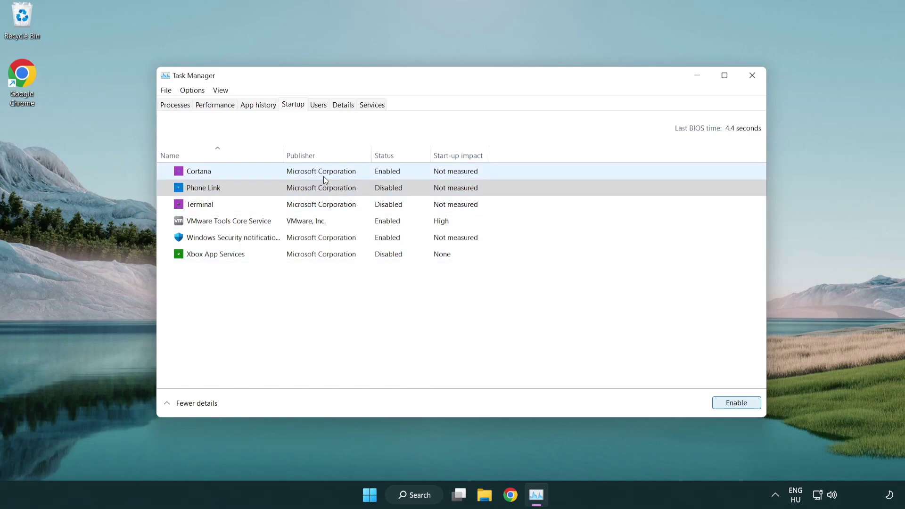
Disable Cortana and the Windows Security notification item at startup, then close Task Manager.
left_click(323, 176)
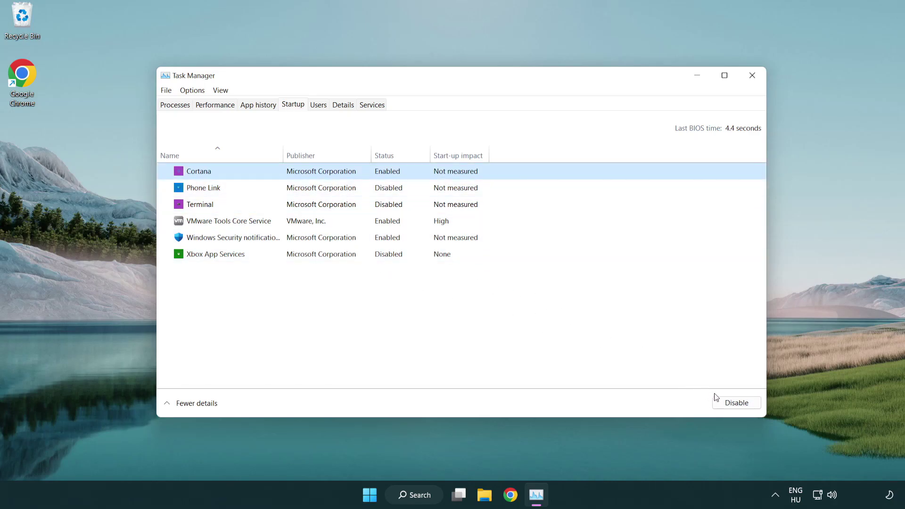
left_click(736, 402)
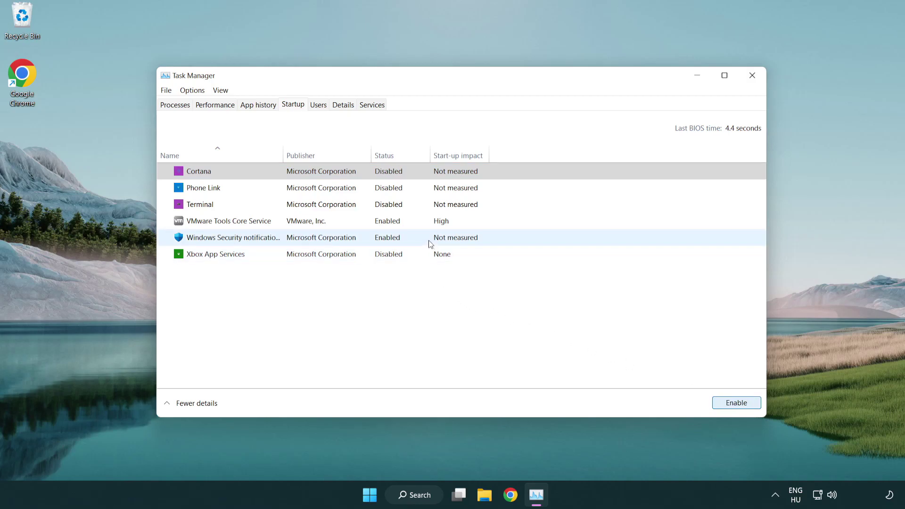
left_click(429, 242)
left_click(736, 403)
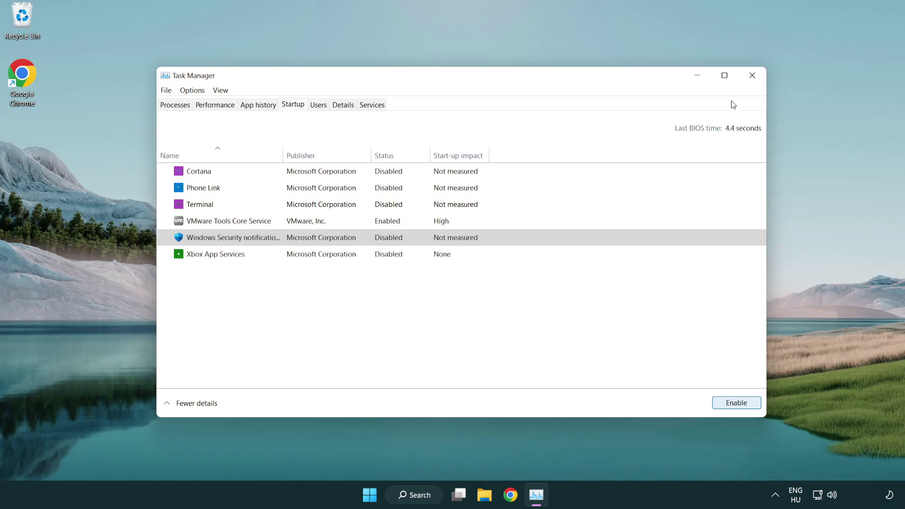
left_click(752, 76)
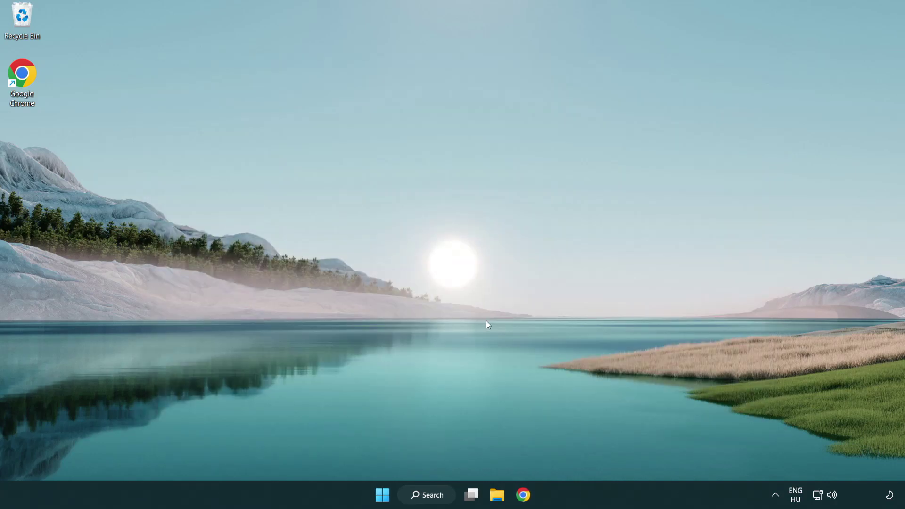
Find Command Prompt via search and run it as administrator.
left_click(427, 496)
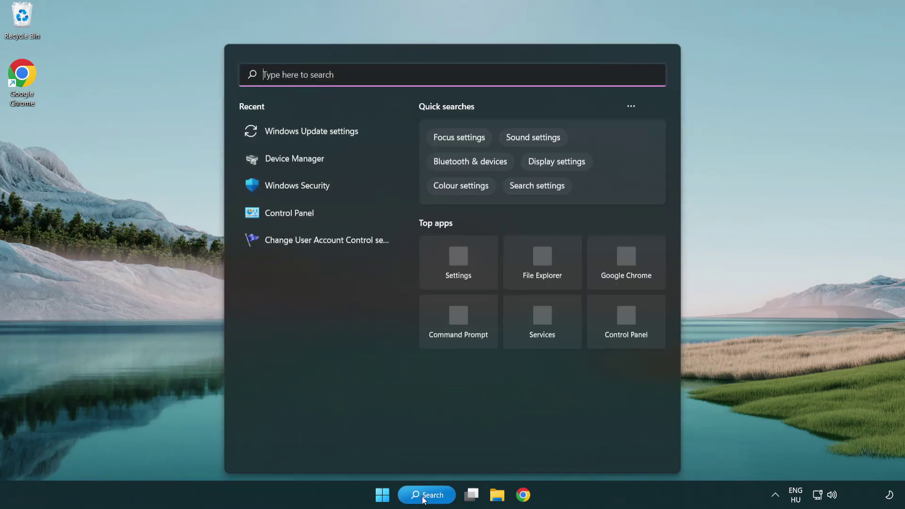
type("c")
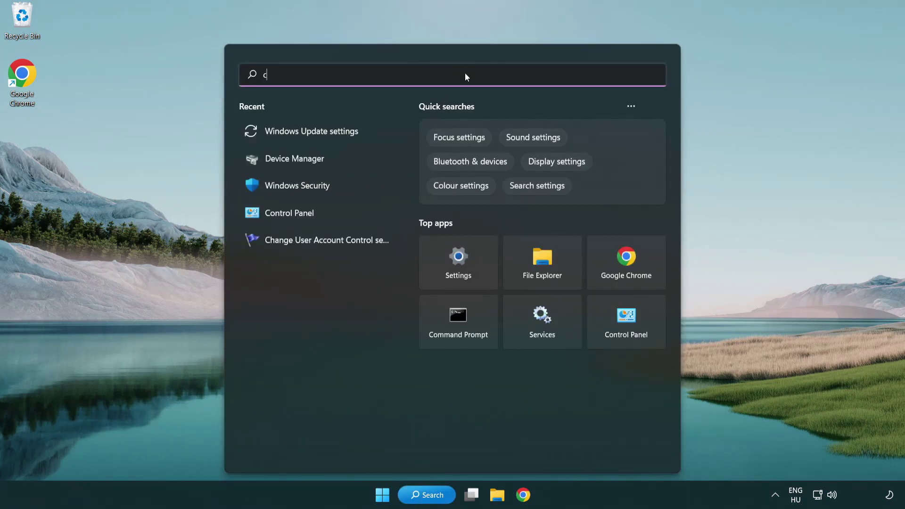
type("md")
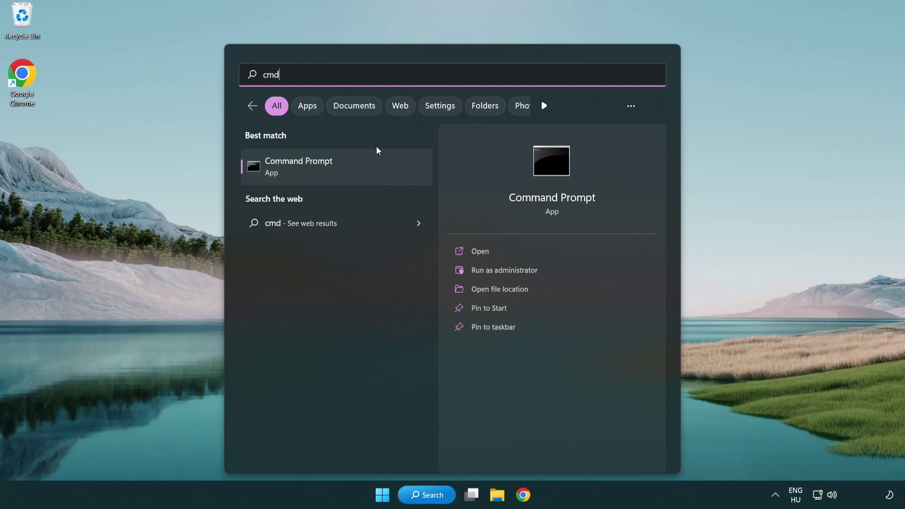
right_click(347, 173)
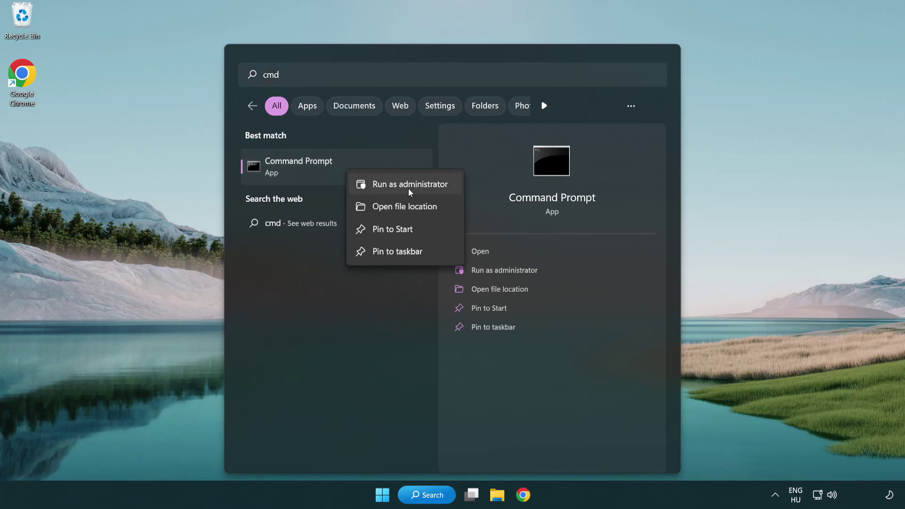
left_click(408, 188)
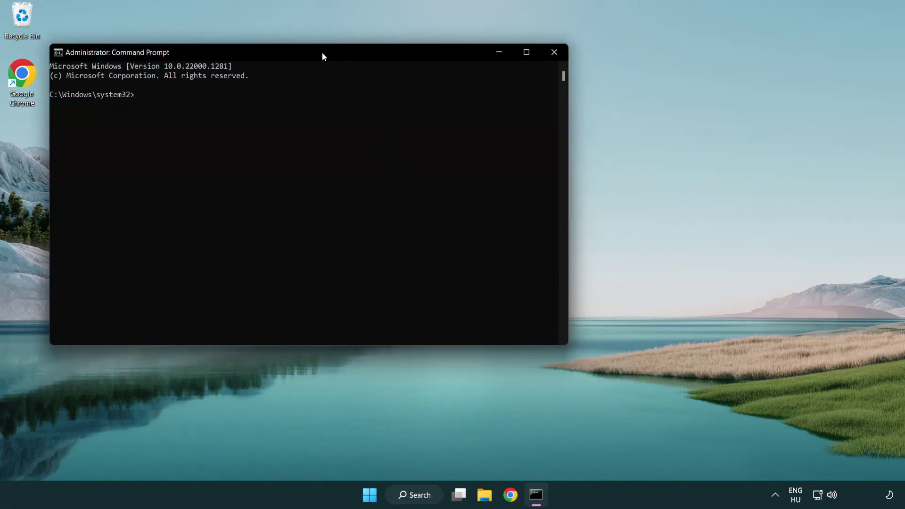
Run sfc /scannow to completion with no integrity violations, then close Command Prompt.
left_click_drag(322, 53, 455, 93)
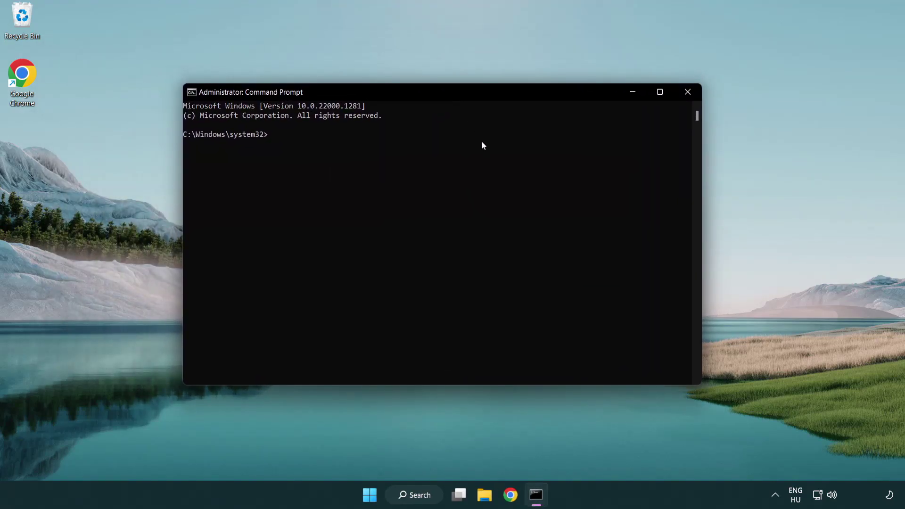
type("sfc")
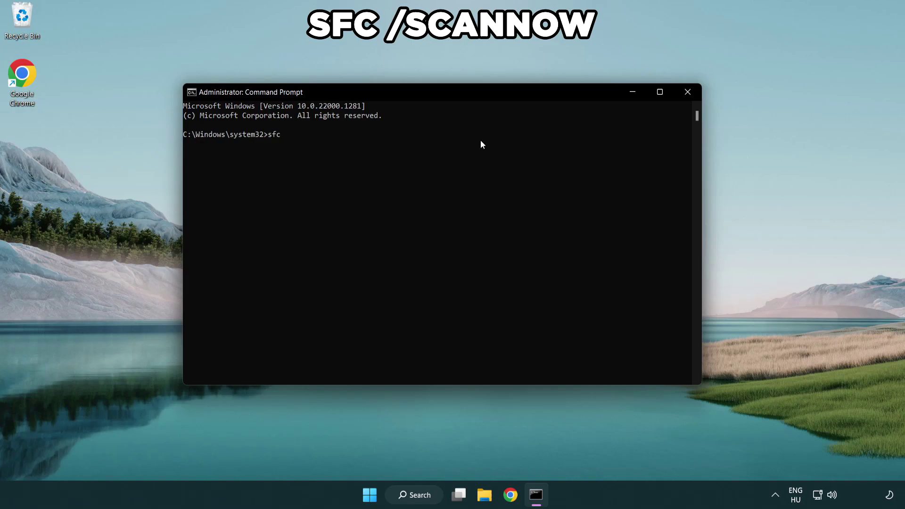
type(" /scannow")
key("Return")
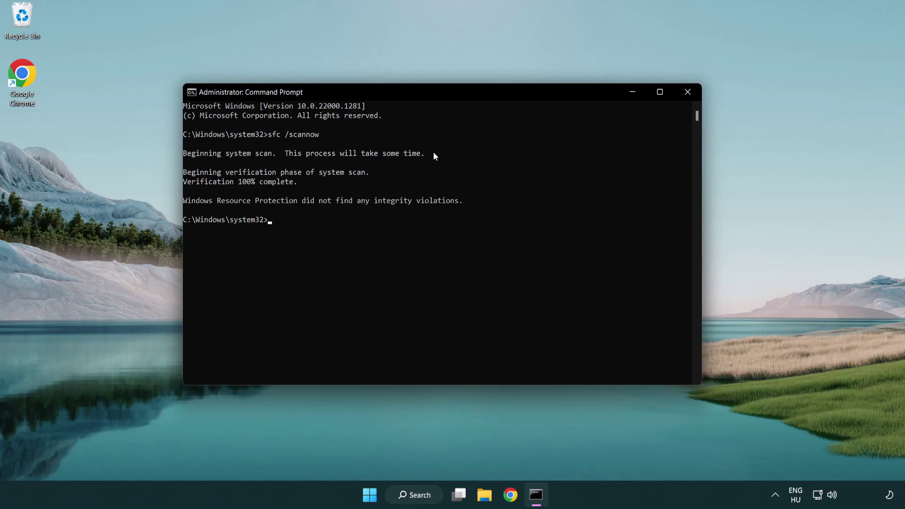
left_click(687, 92)
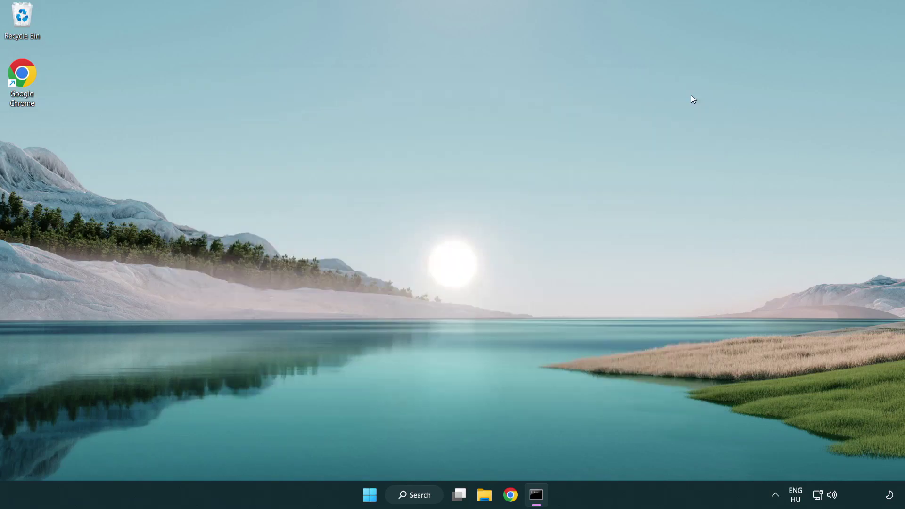
Show the Start menu's power options.
left_click(381, 494)
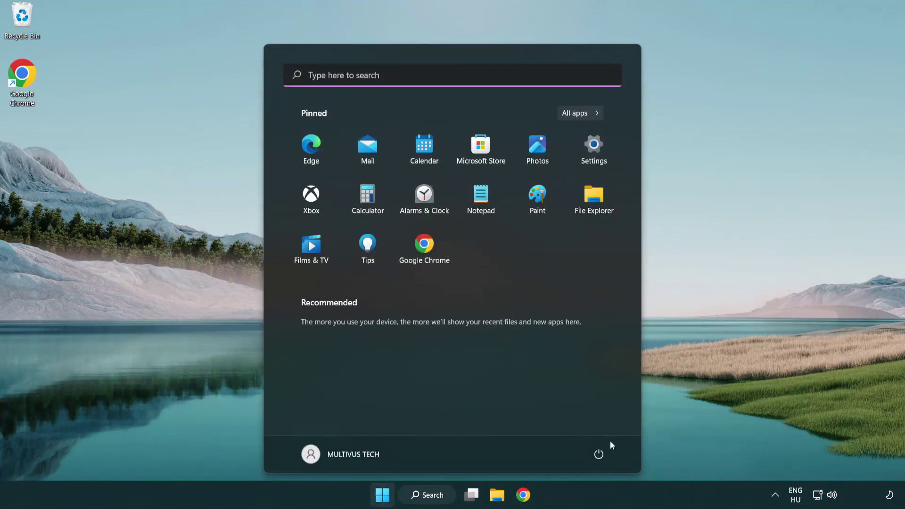
left_click(599, 454)
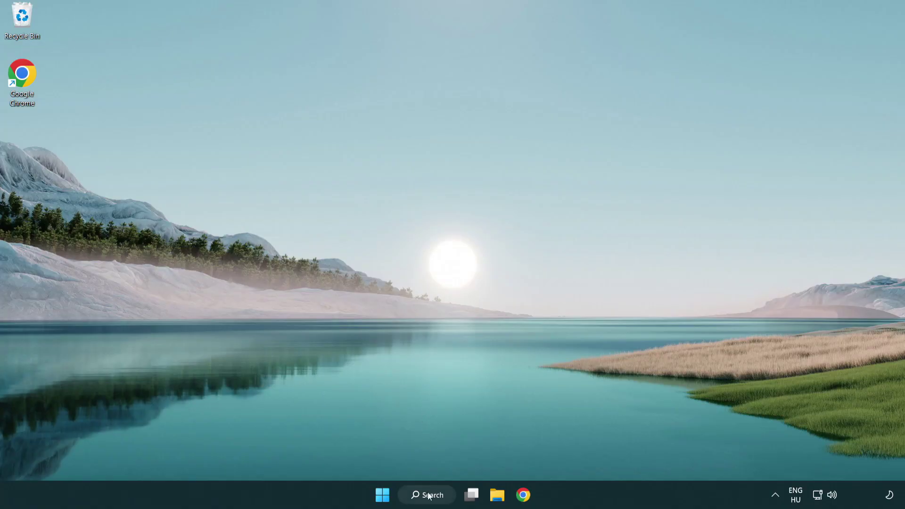
Search for 'security' and launch the Windows Security app.
left_click(430, 497)
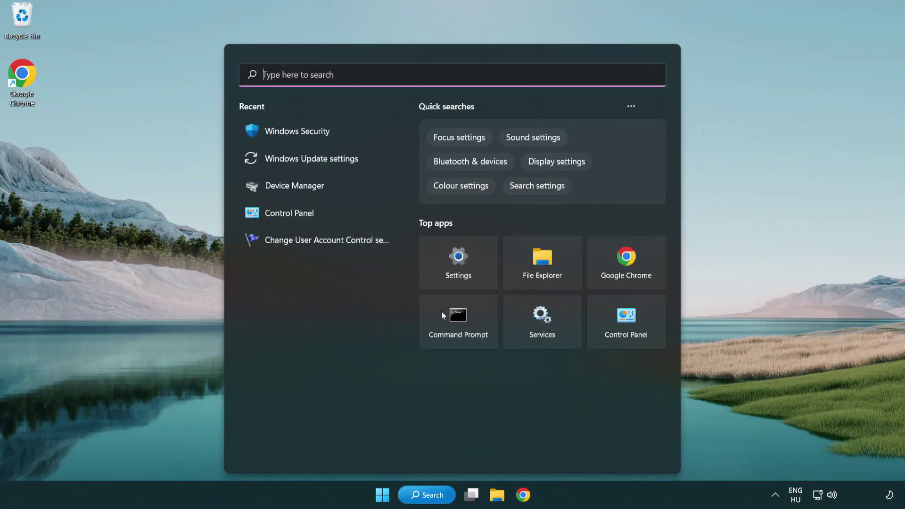
type("se")
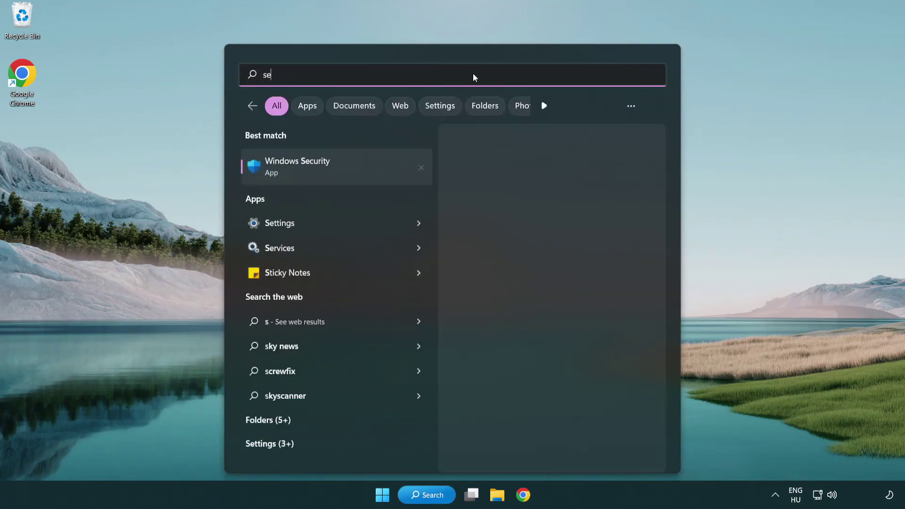
type("curi")
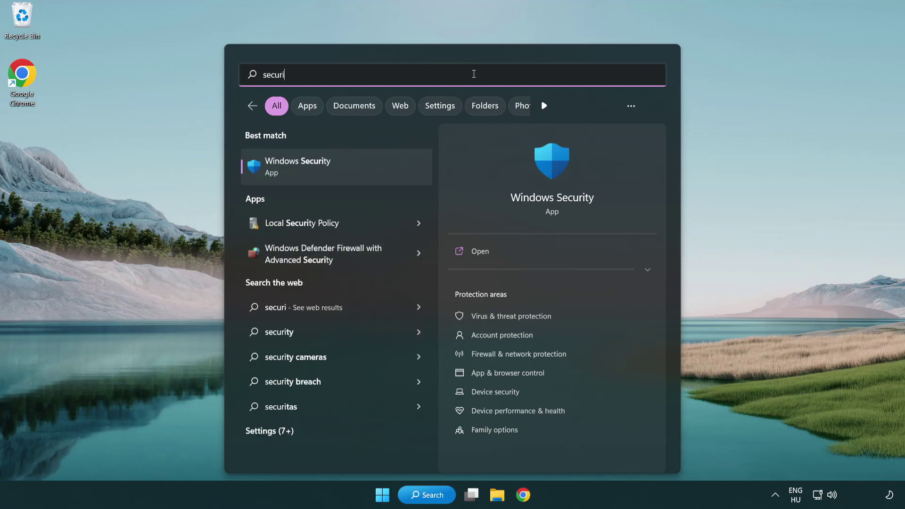
type("ty")
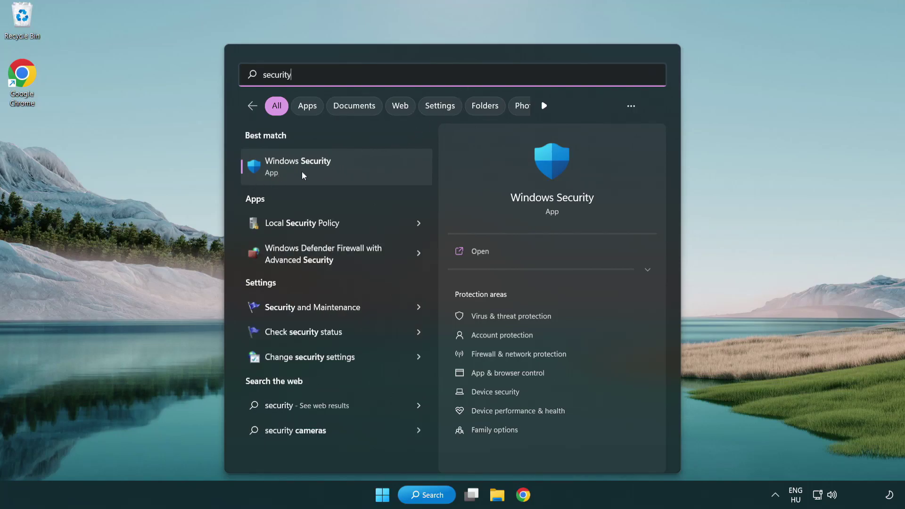
left_click(369, 170)
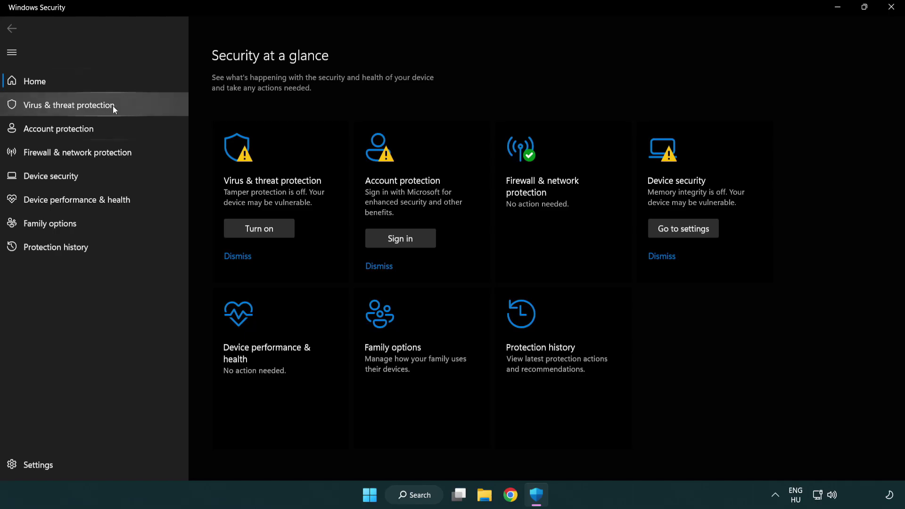
Go through Virus & threat protection settings to the Exclusions list showing chrome.exe.
left_click(136, 104)
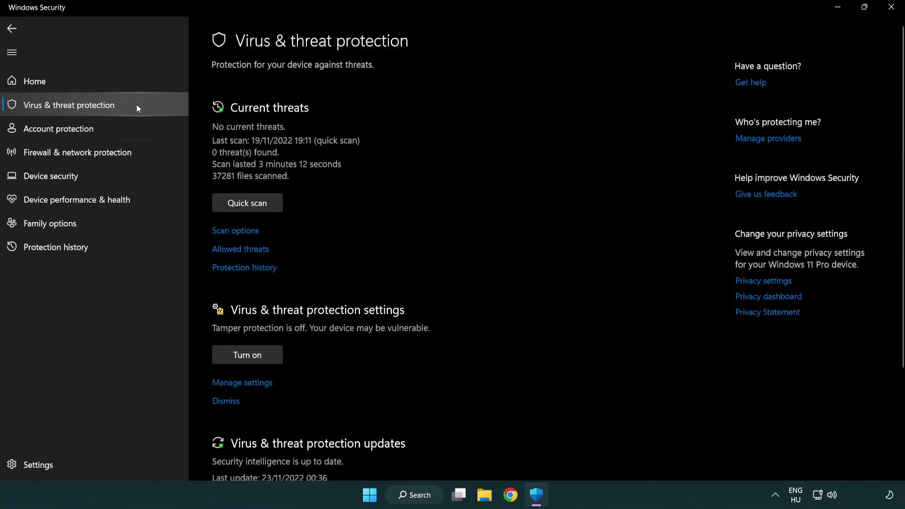
scroll(266, 204, "down", 1)
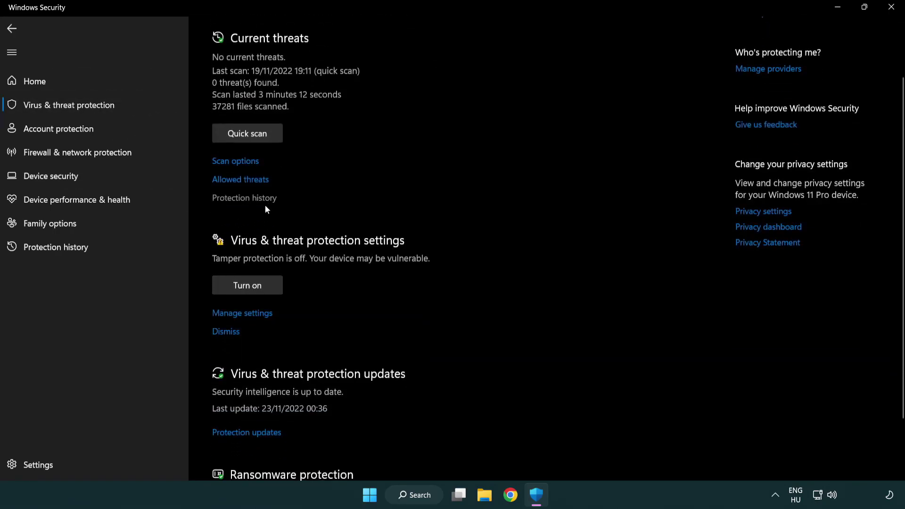
left_click(240, 314)
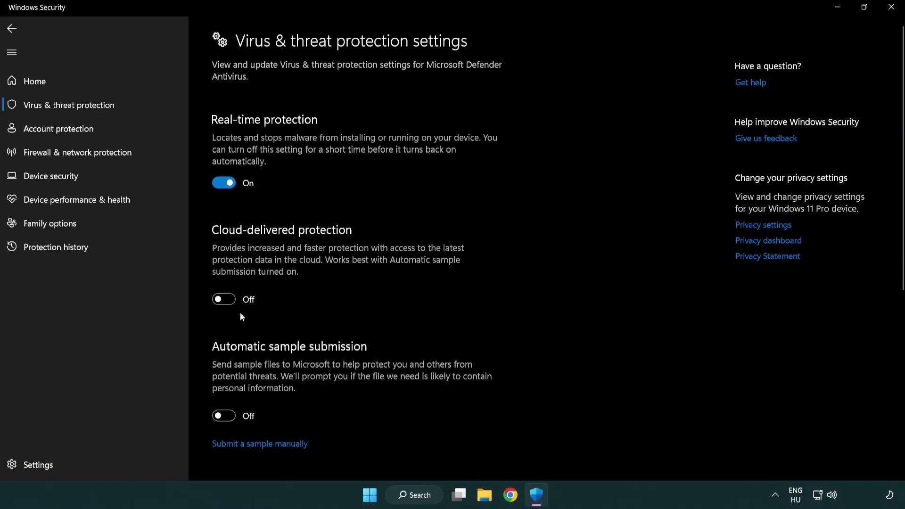
scroll(240, 313, "down", 5)
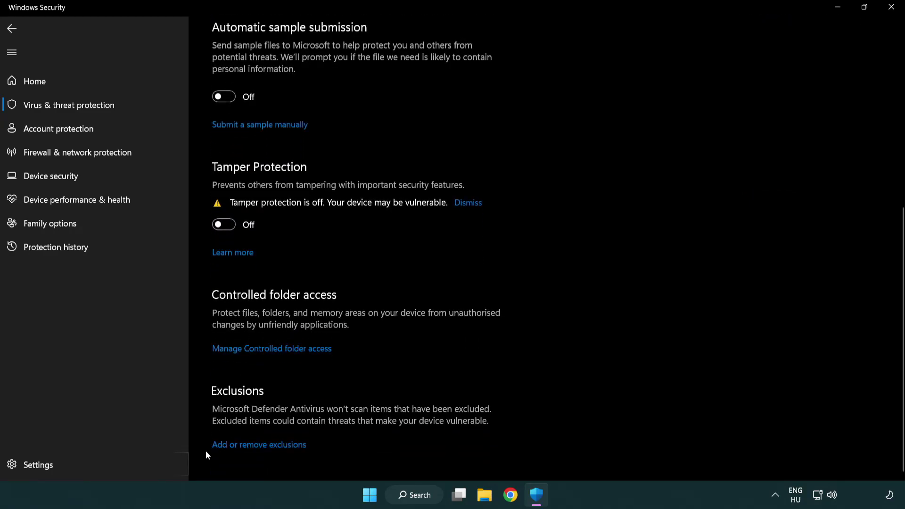
left_click(244, 445)
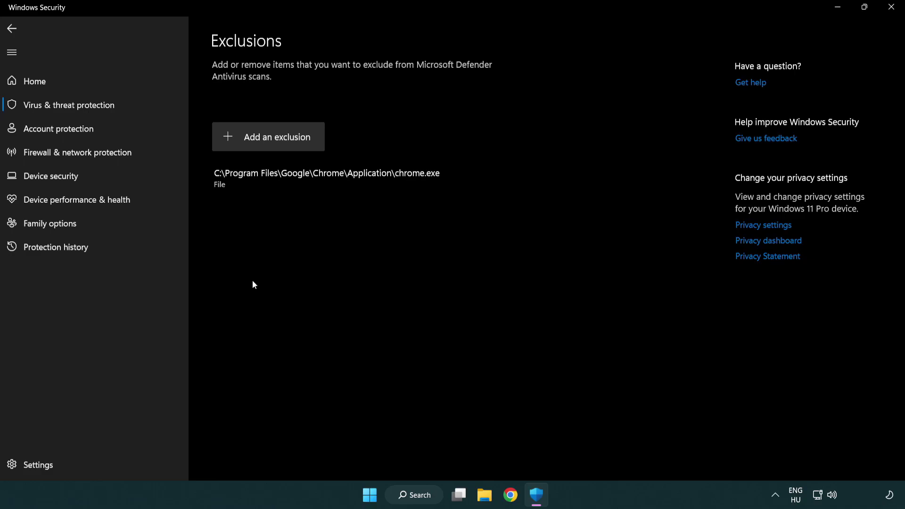
Start adding a File exclusion and navigate the chooser up to This PC.
left_click(270, 138)
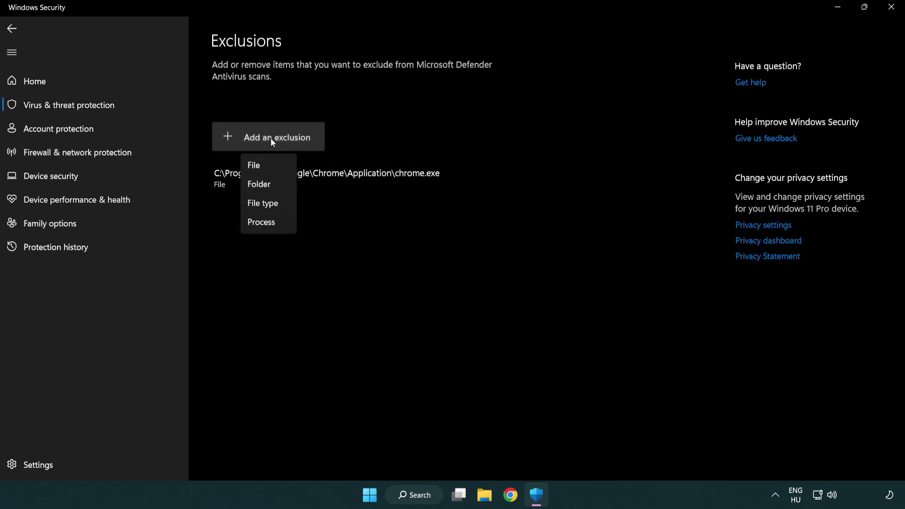
left_click(273, 166)
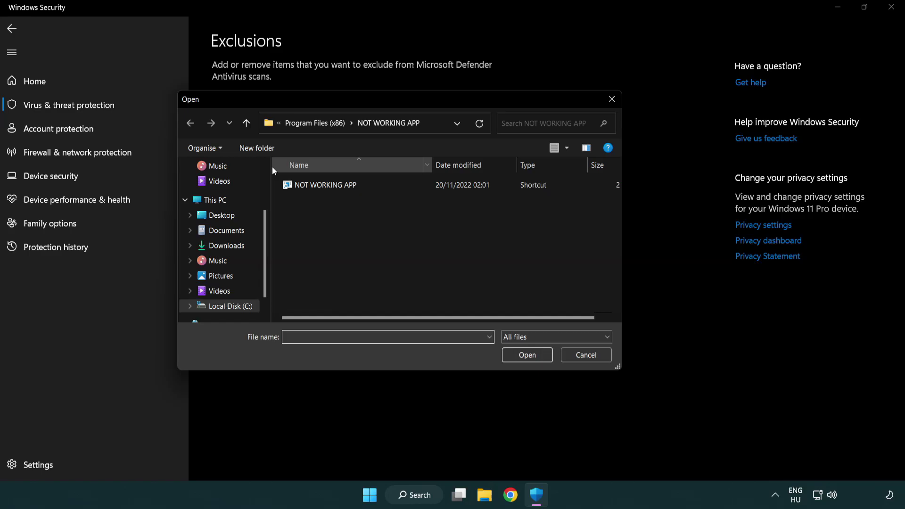
left_click(306, 126)
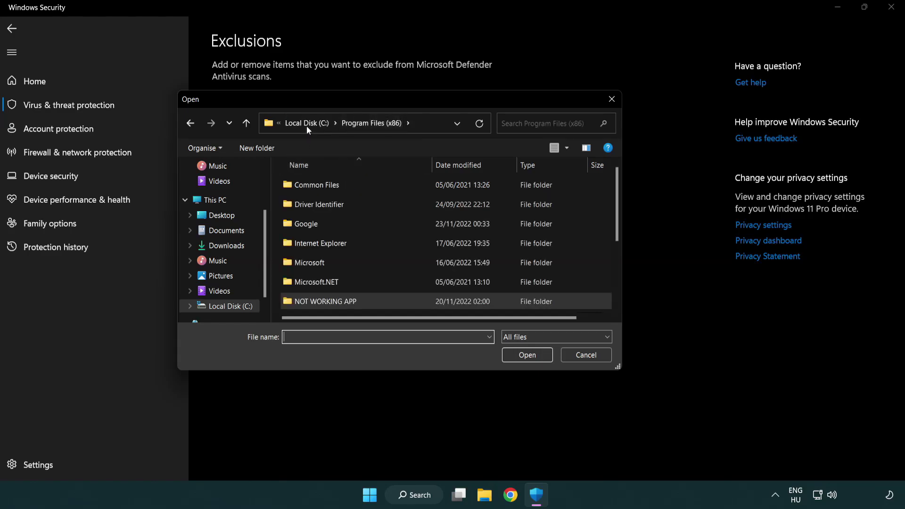
left_click(309, 126)
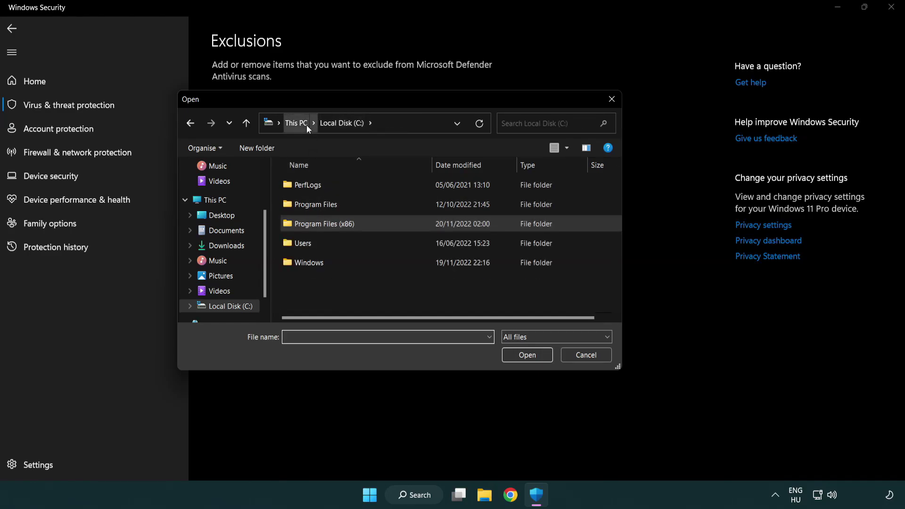
left_click(297, 124)
Select the NOT WORKING APP shortcut in C:\Program Files (x86)\NOT WORKING APP as the exclusion.
double_click(330, 311)
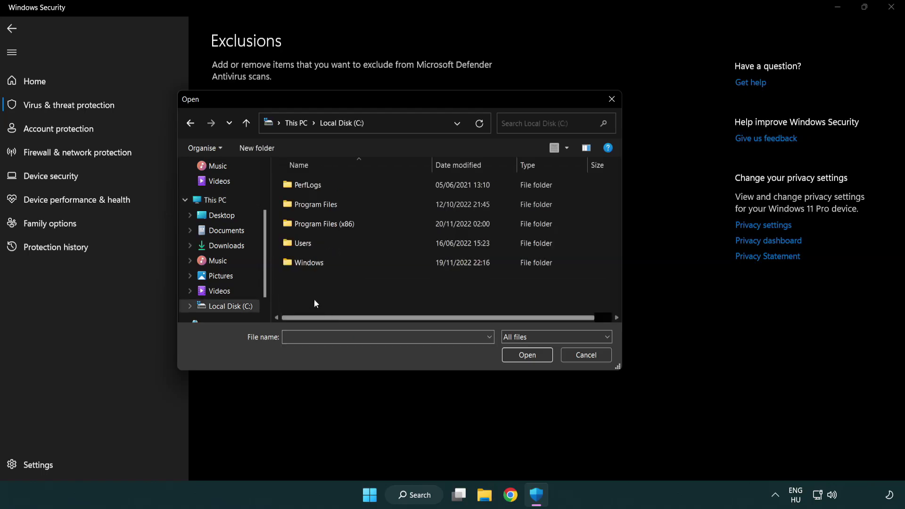
double_click(330, 222)
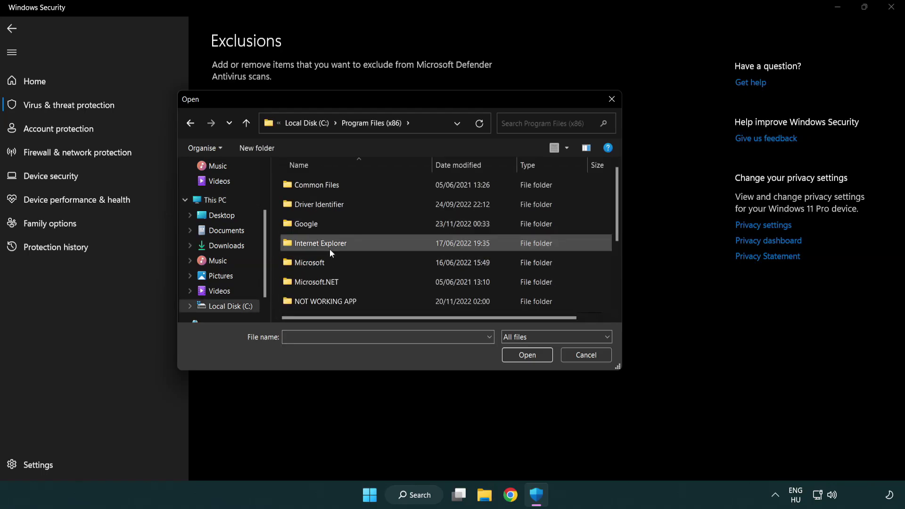
double_click(338, 305)
left_click(318, 183)
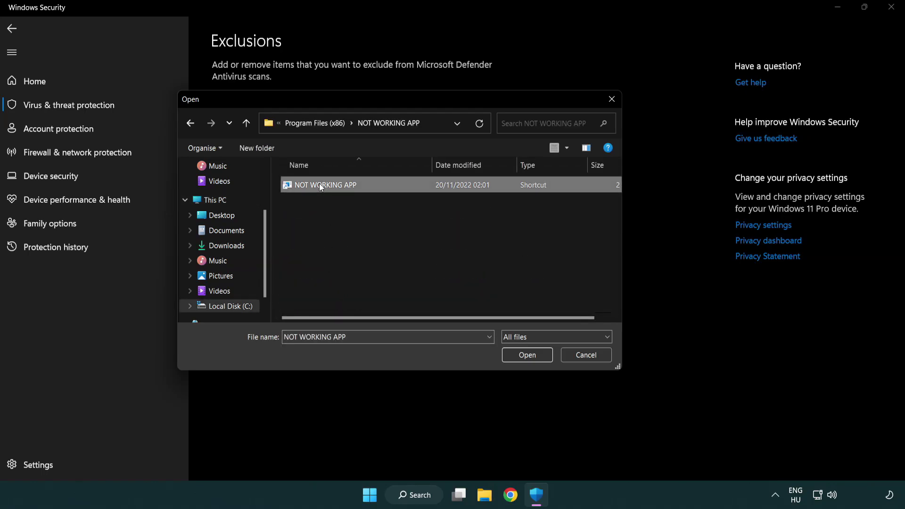
left_click(526, 357)
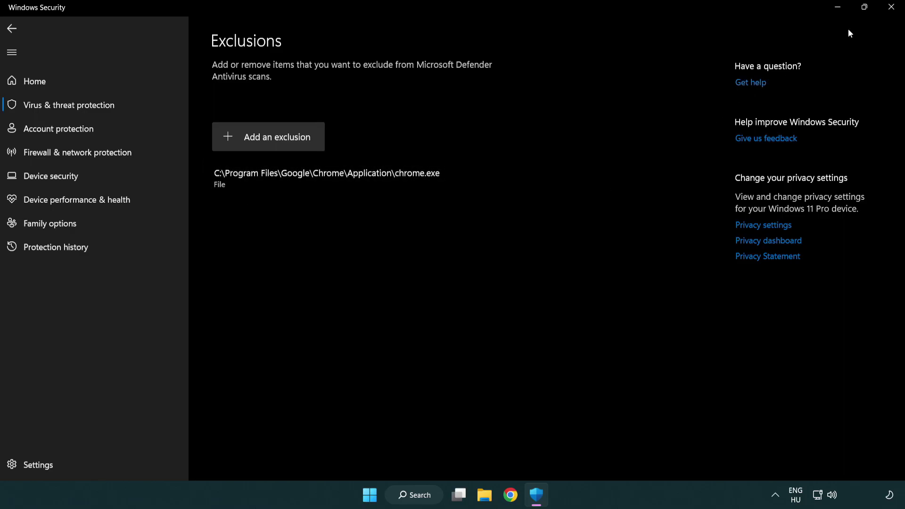
Close Windows Security and show the Start menu's power options for a restart.
left_click(892, 9)
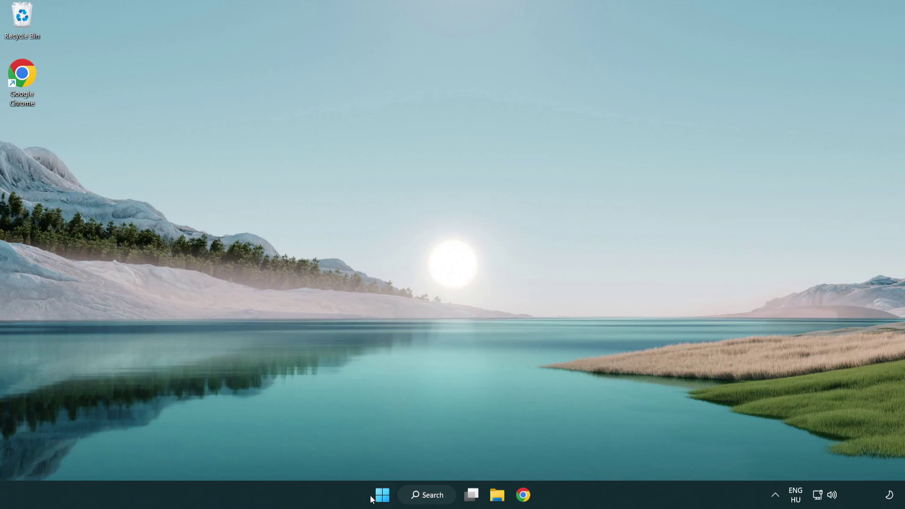
left_click(382, 494)
left_click(600, 453)
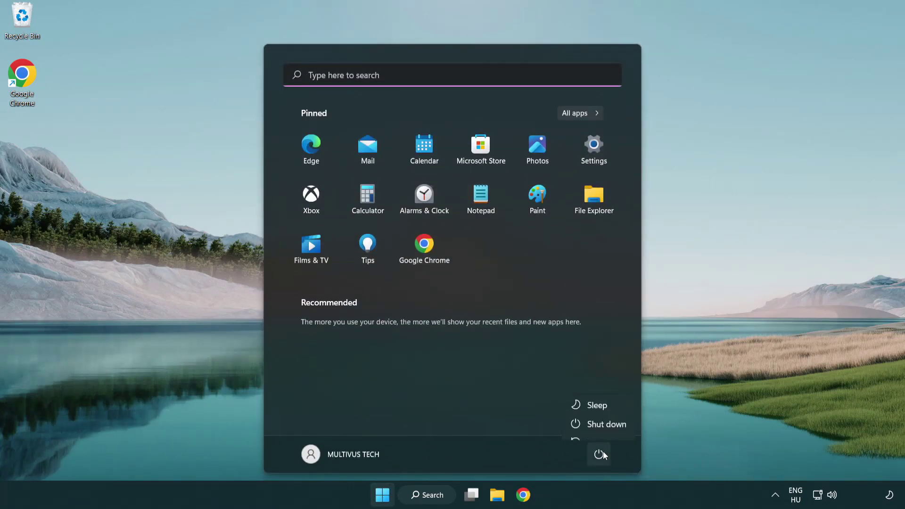